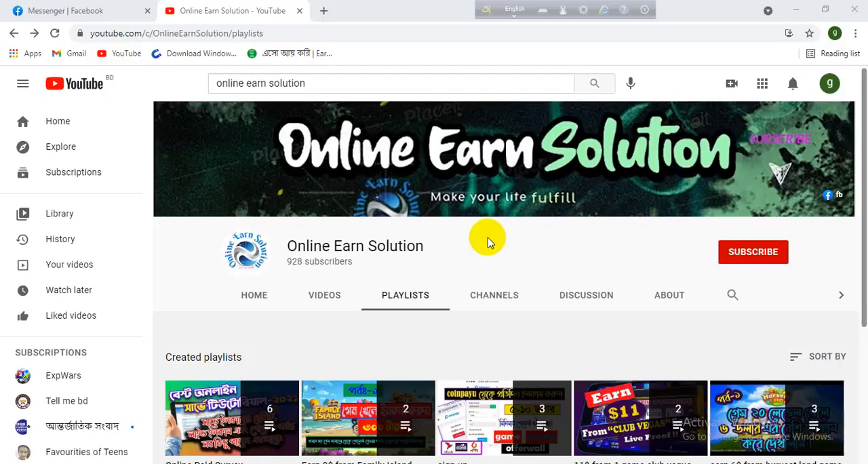
Start adding a new browser profile and name it "survey online".
scroll(320, 238, "down", 3)
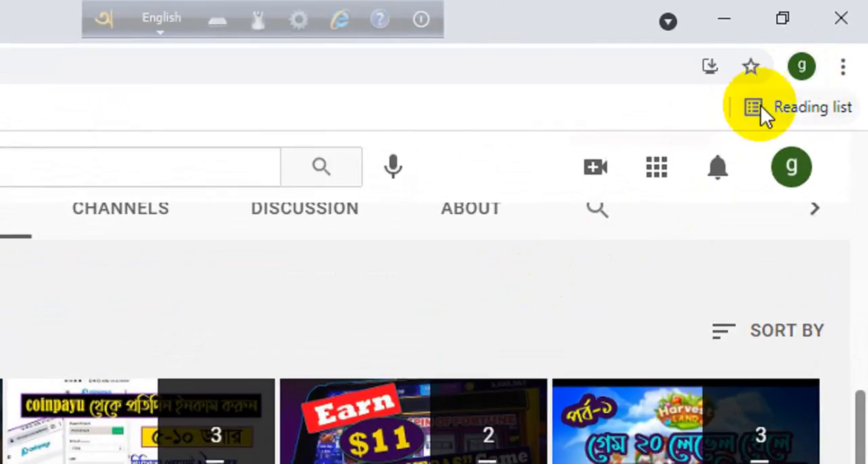
left_click(797, 70)
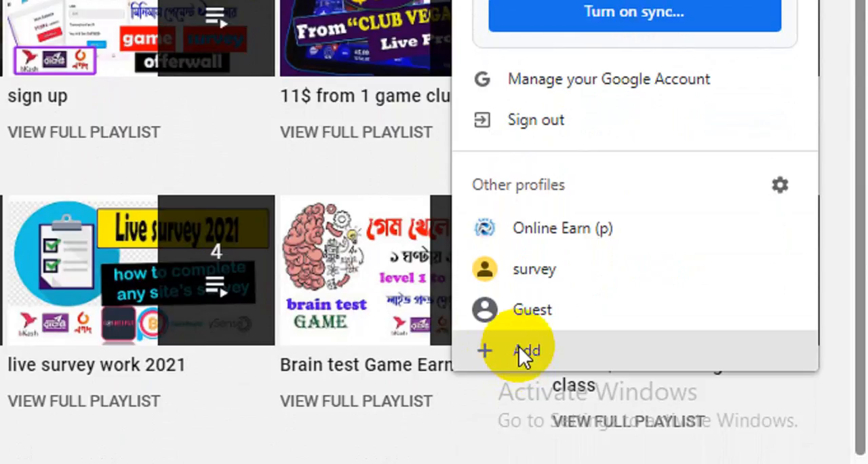
left_click(519, 347)
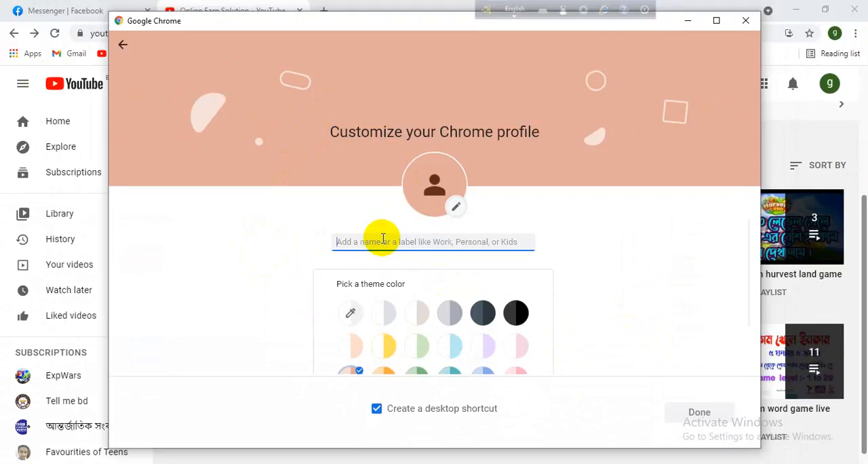
type("s")
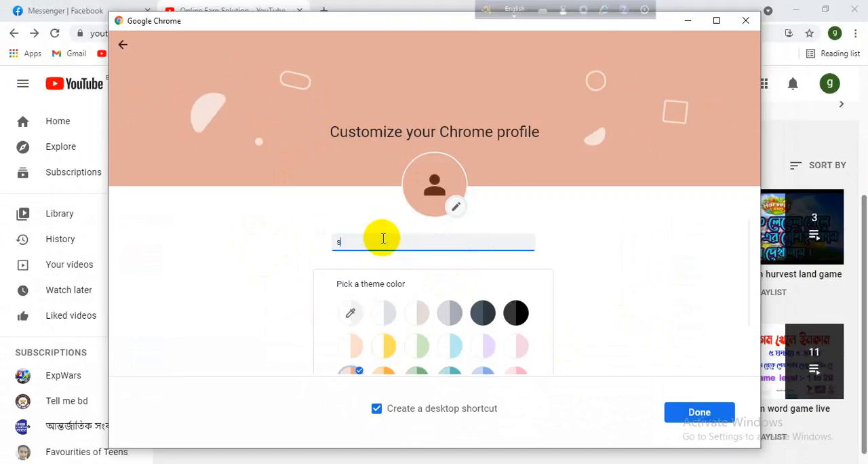
type("urvey online")
Give the profile the yellow theme colour, turn off its desktop shortcut and finish creating it.
left_click(384, 345)
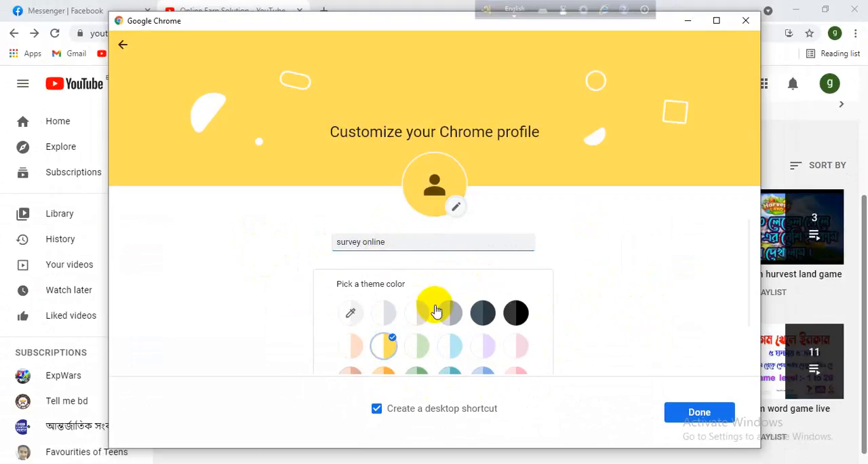
scroll(436, 309, "down", 2)
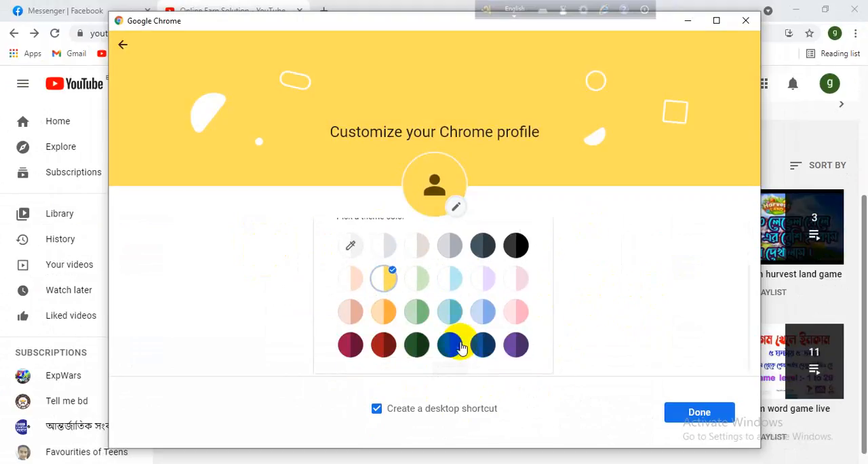
left_click(464, 417)
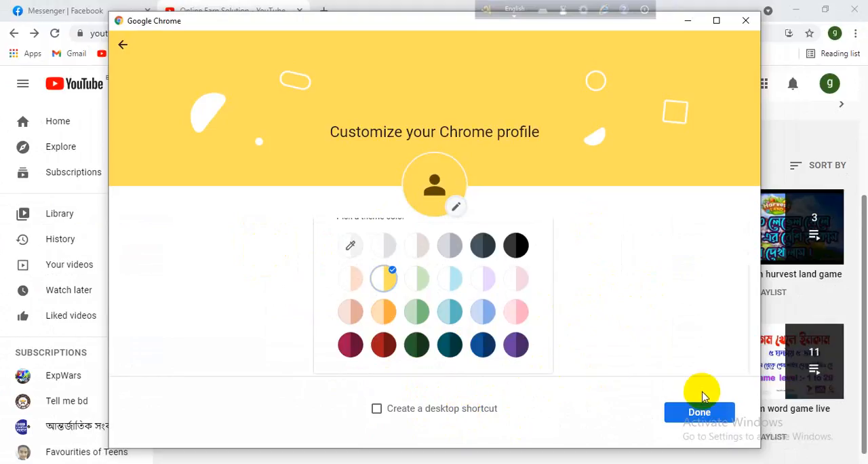
left_click(697, 411)
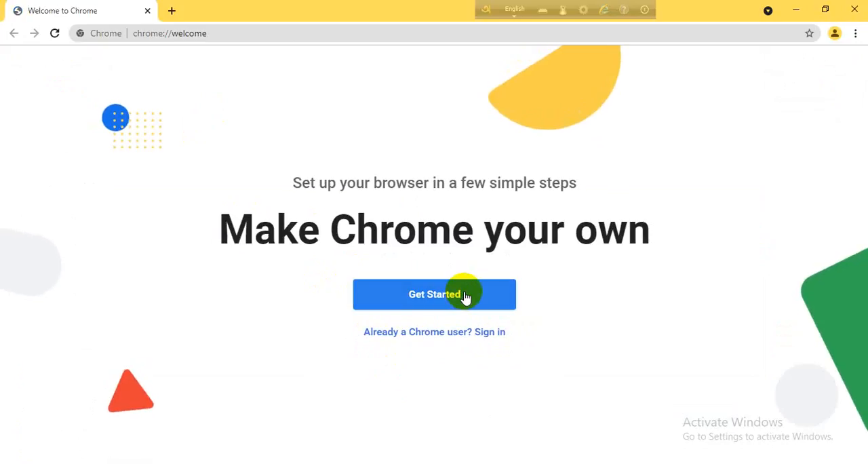
Start the browser setup, deselect the Gmail, YouTube and Maps bookmarks and skip adding any.
left_click(463, 298)
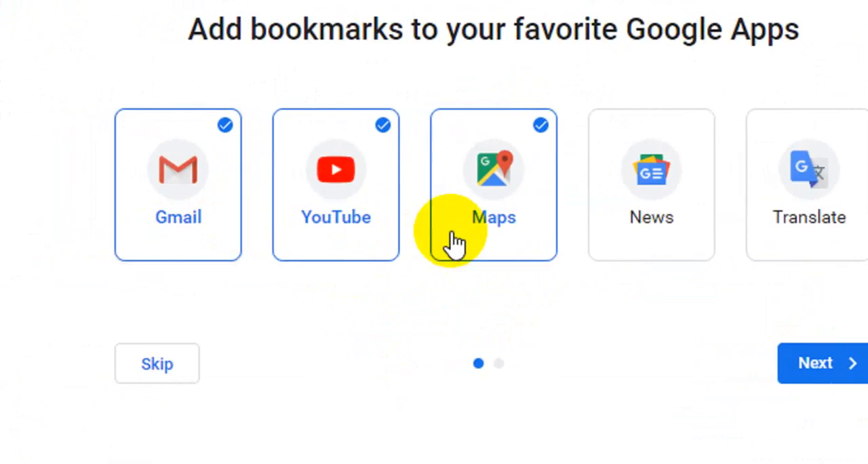
left_click(234, 231)
left_click(332, 234)
left_click(489, 230)
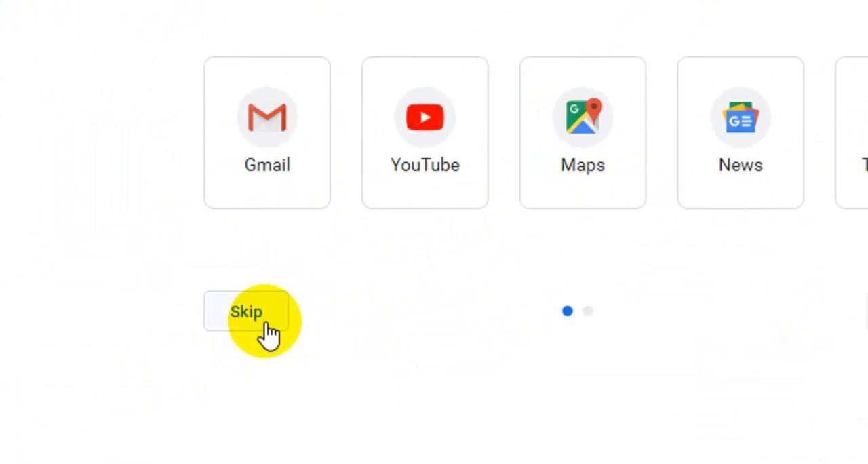
left_click(203, 349)
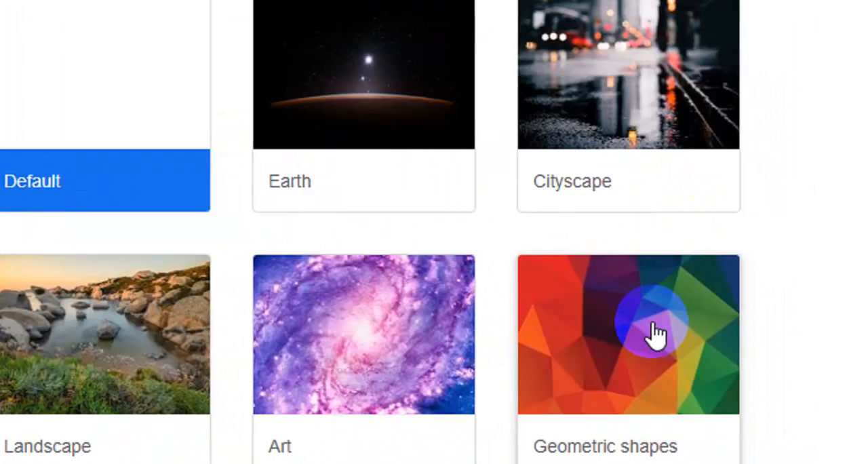
Choose the Geometric shapes background and continue to the account sign-in page.
left_click(672, 350)
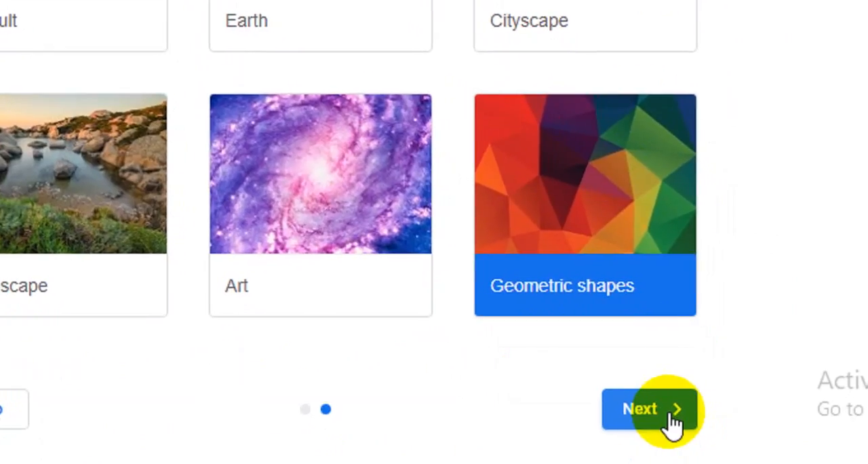
left_click(669, 415)
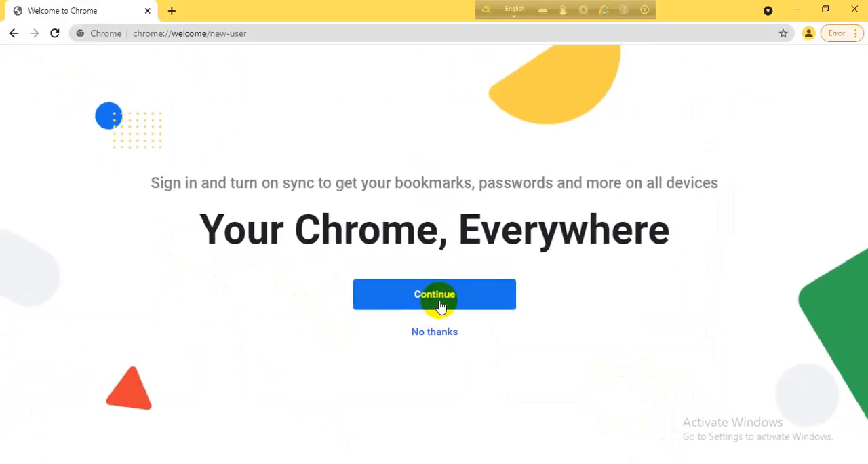
left_click(474, 300)
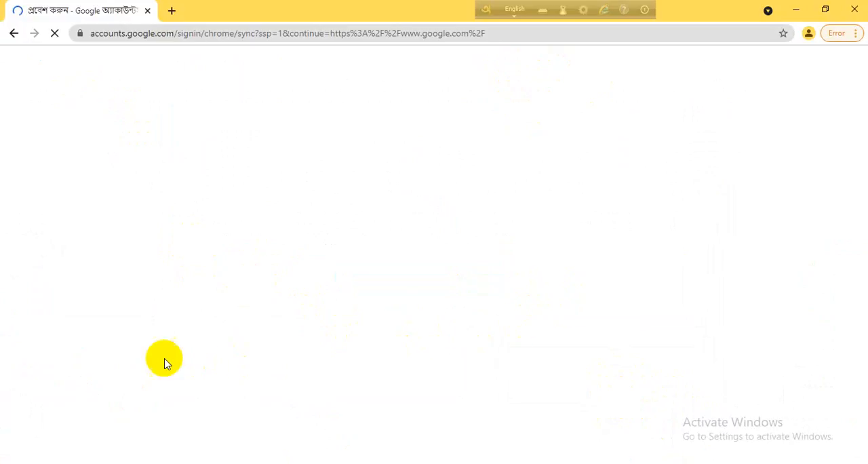
Search the web for "proxy omega chrome extension".
left_click(257, 35)
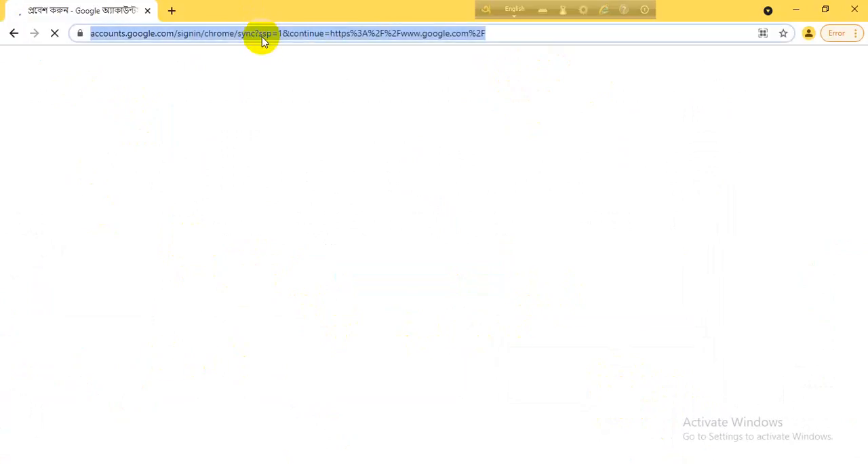
type("pro")
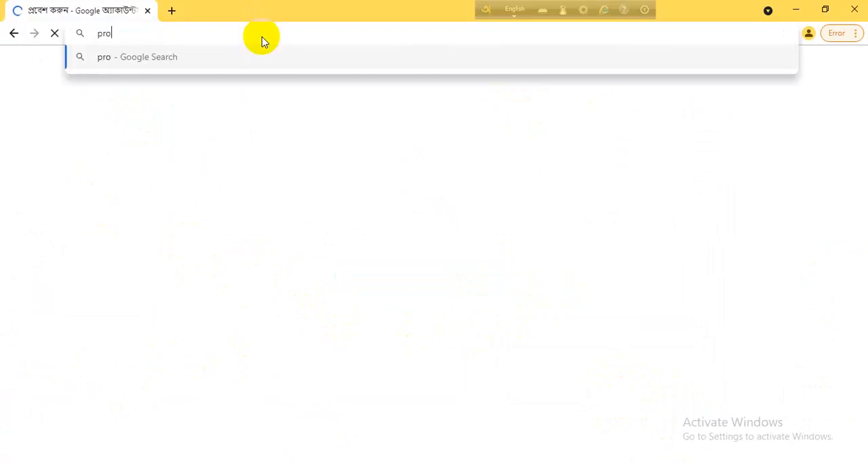
type("xy ")
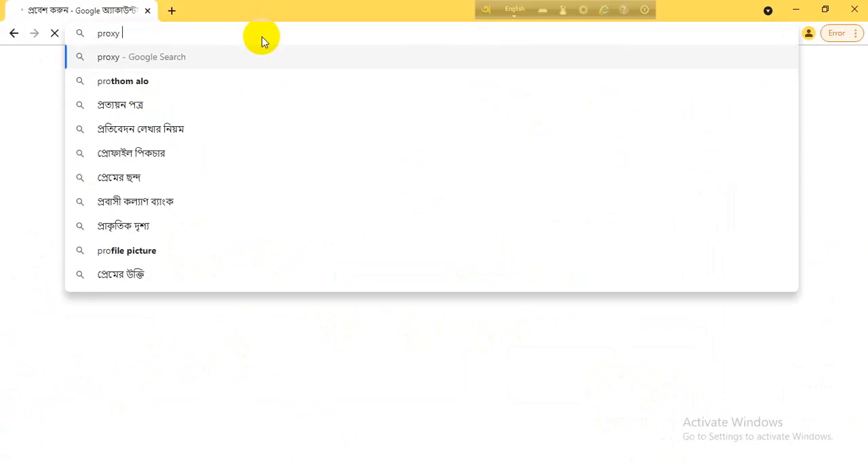
type("ome")
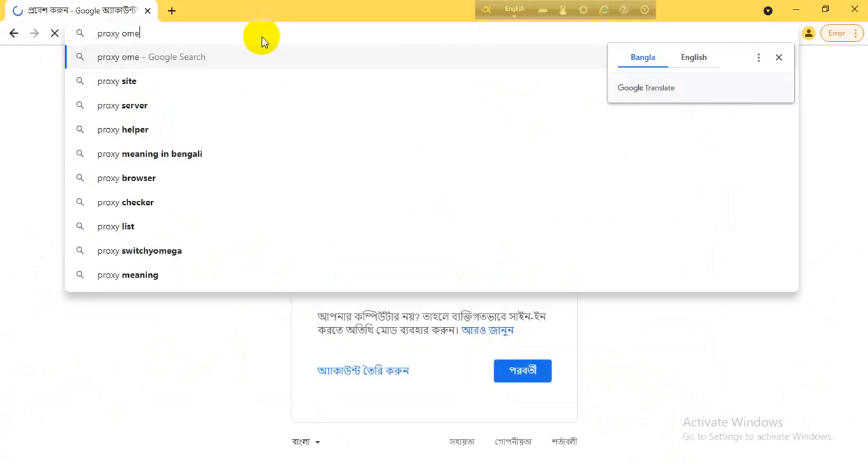
type("ga c")
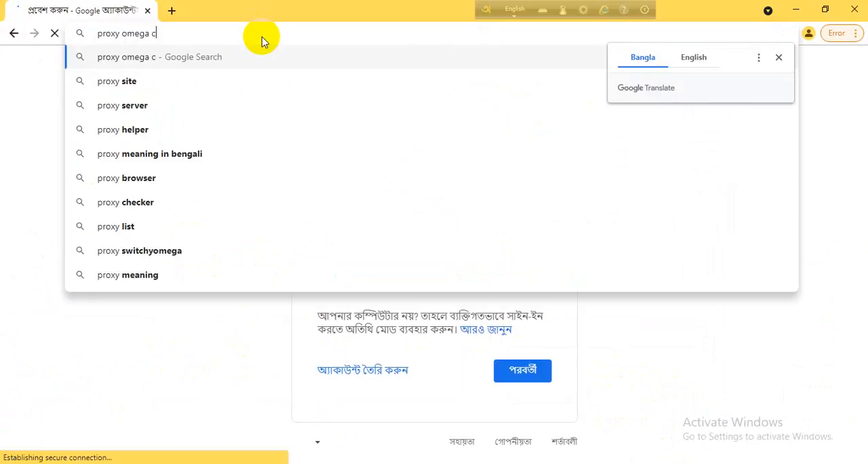
type("hrome")
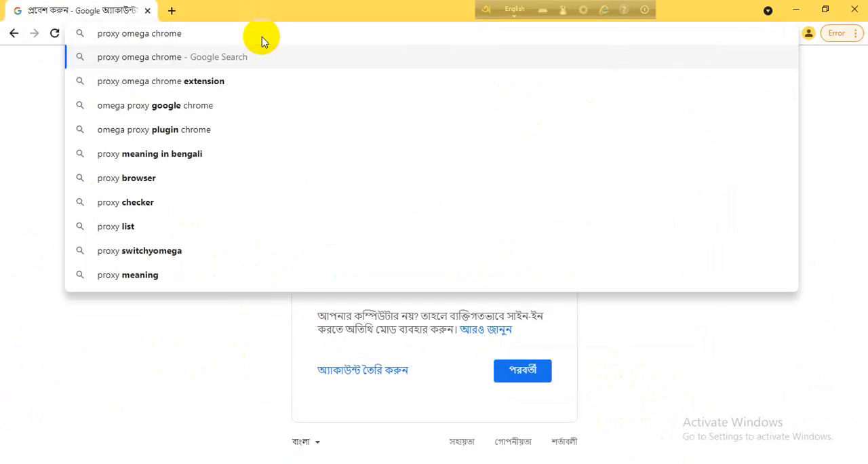
left_click(207, 89)
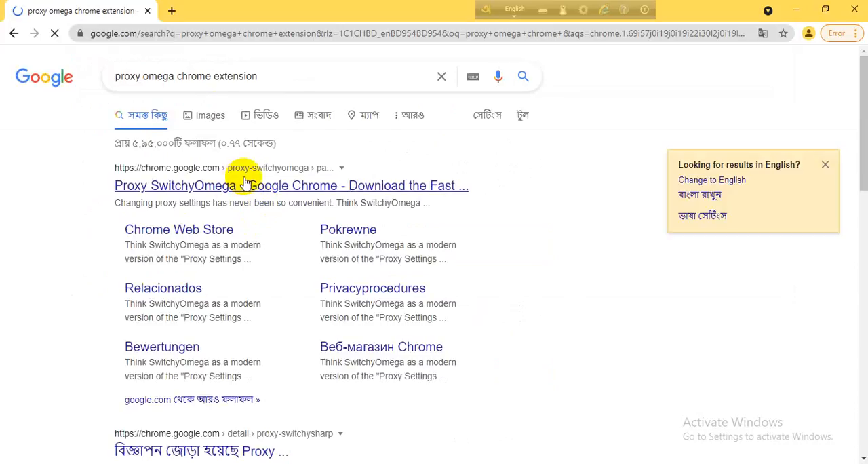
Open the Proxy SwitchyOmega store page and add the extension to the browser, reloading the page to retry.
left_click(251, 188)
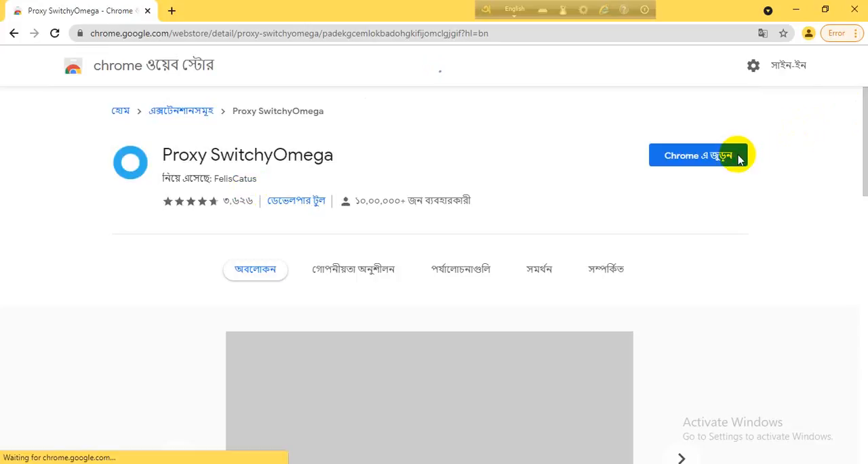
left_click(688, 157)
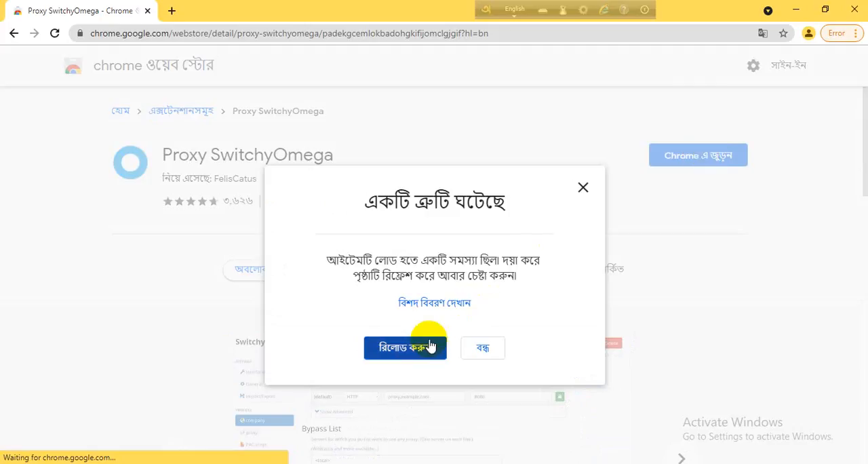
left_click(423, 348)
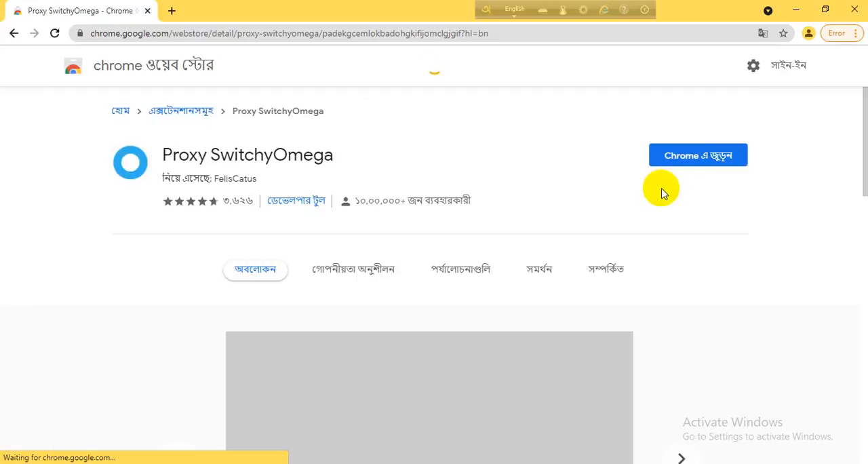
left_click(693, 166)
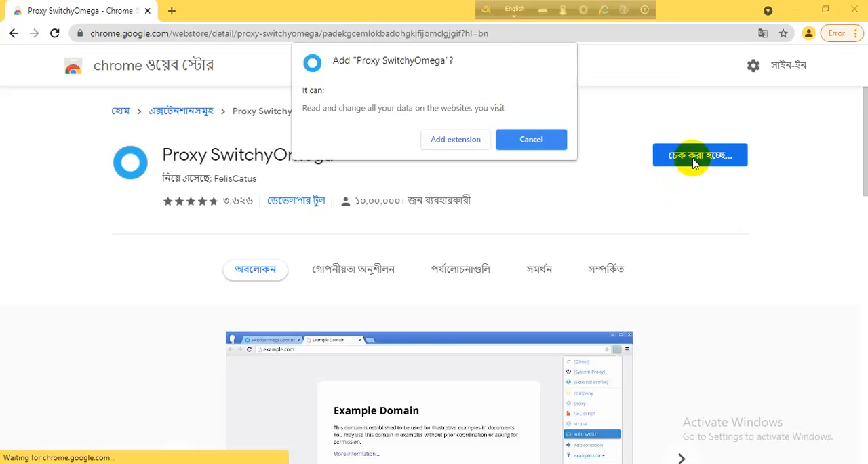
left_click(453, 140)
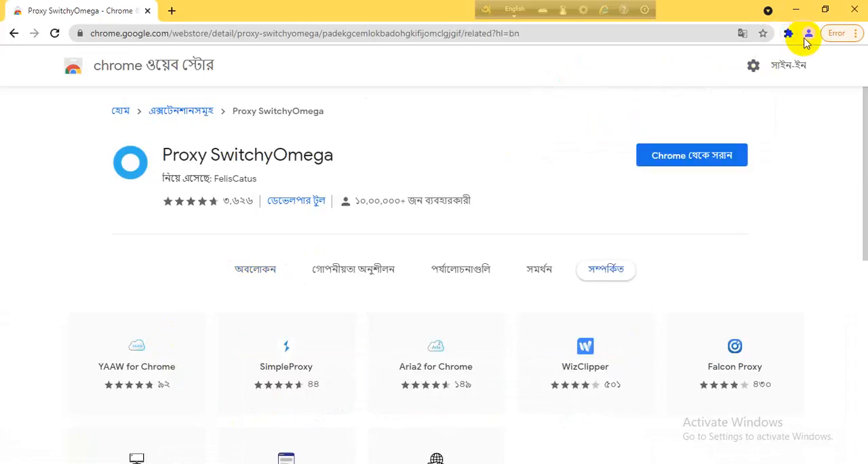
Open the SwitchyOmega options, skip the welcome guide and open the proxy profile.
left_click(789, 35)
left_click(693, 134)
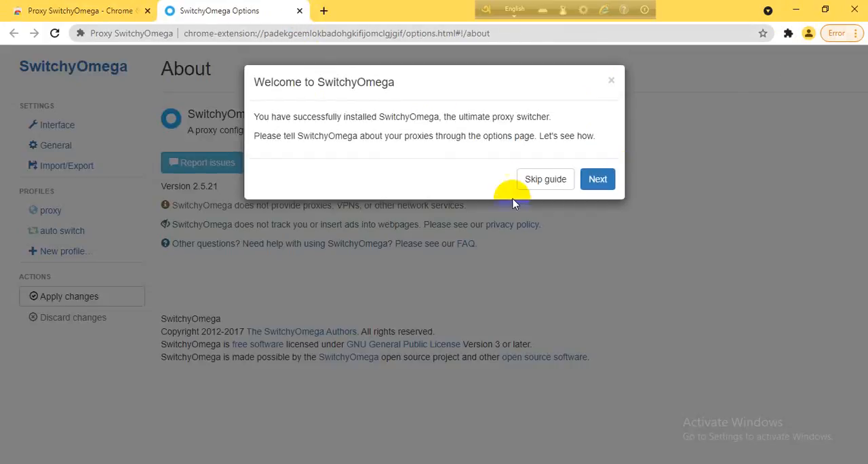
left_click(535, 180)
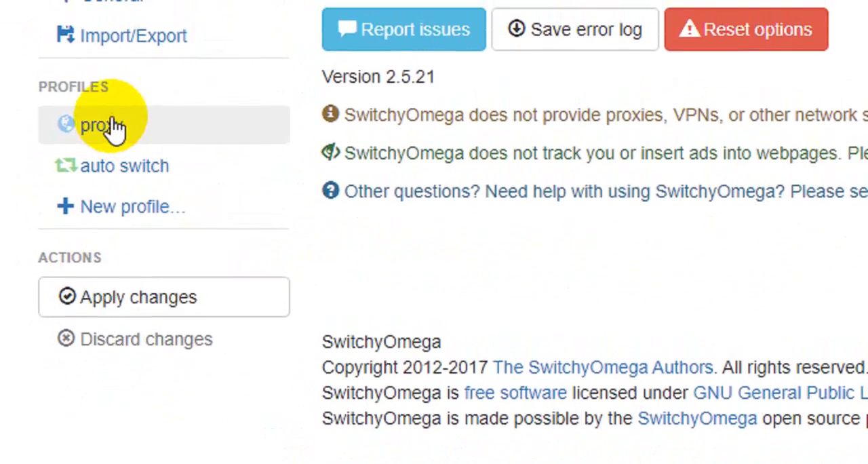
left_click(112, 127)
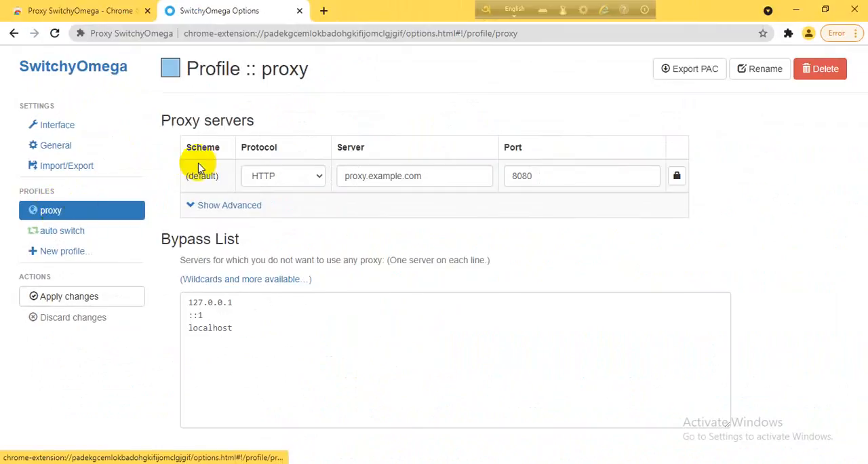
Check the proxy profile's protocol choices and compare them with the protocol and first proxy's details in the Webshare proxy list.
left_click(273, 181)
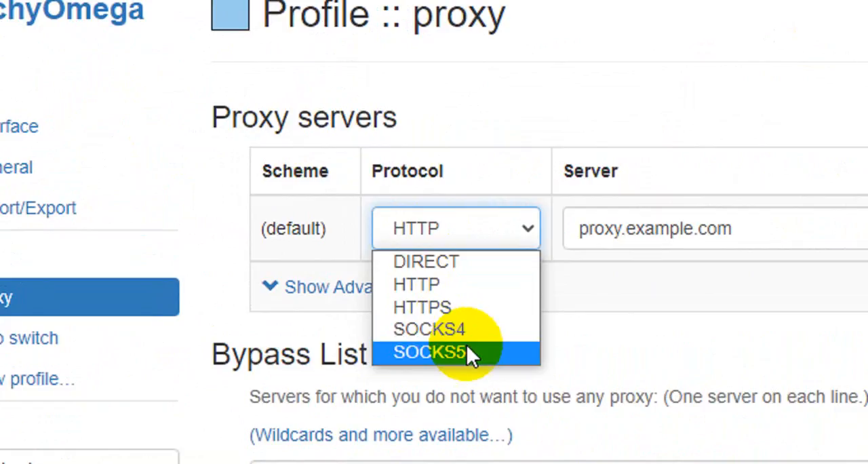
left_click(477, 285)
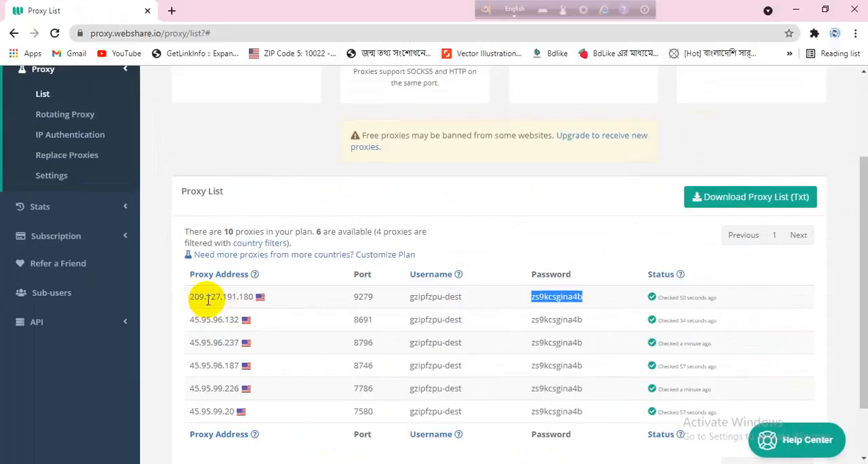
left_click_drag(190, 299, 579, 296)
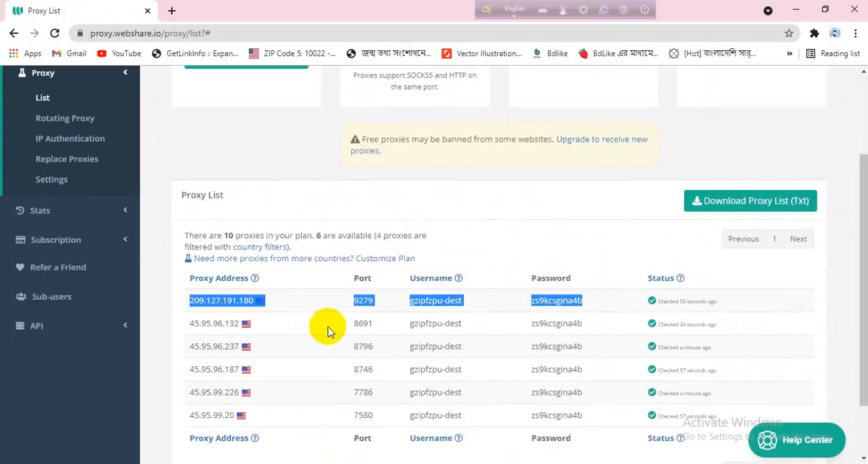
scroll(329, 329, "up", 2)
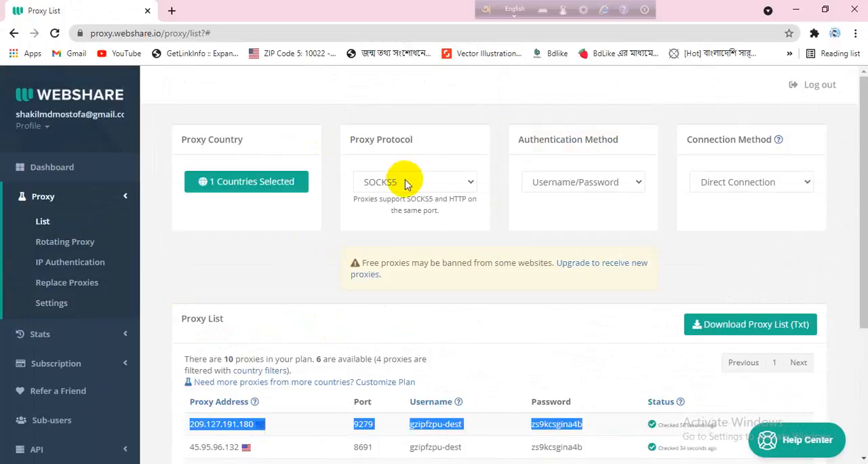
scroll(390, 272, "down", 3)
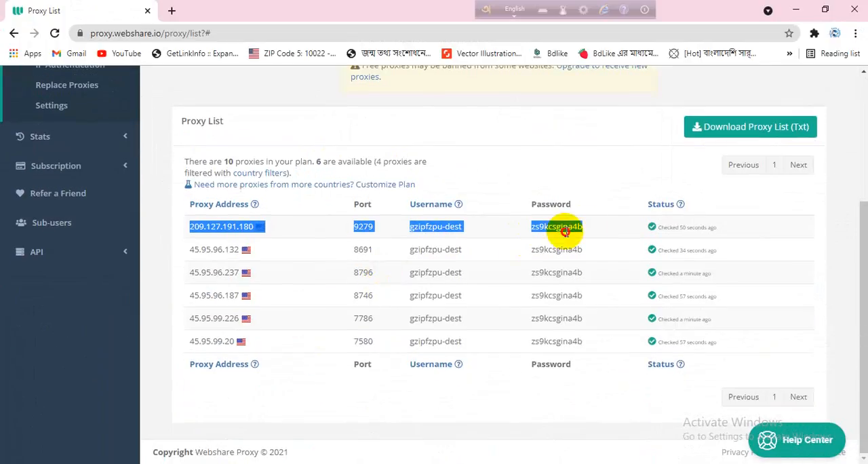
left_click_drag(583, 227, 414, 232)
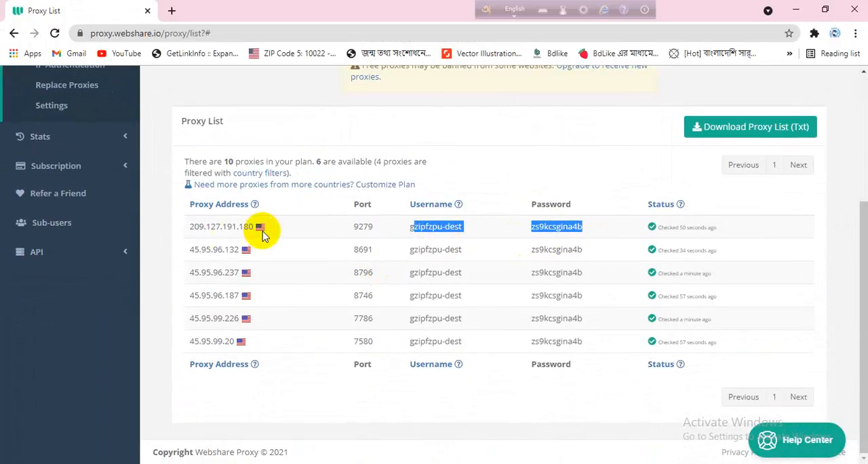
key("alt+Tab")
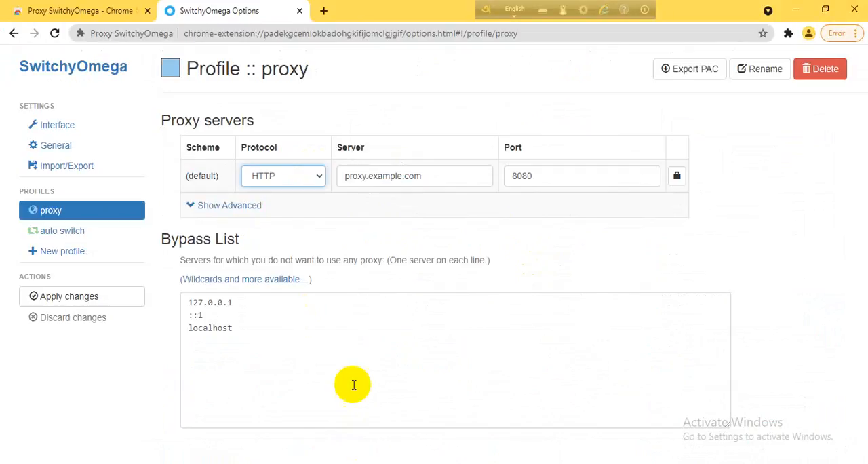
Replace the proxy profile's server with the first Webshare proxy's address, 209.127.191.180.
left_click_drag(441, 178, 329, 178)
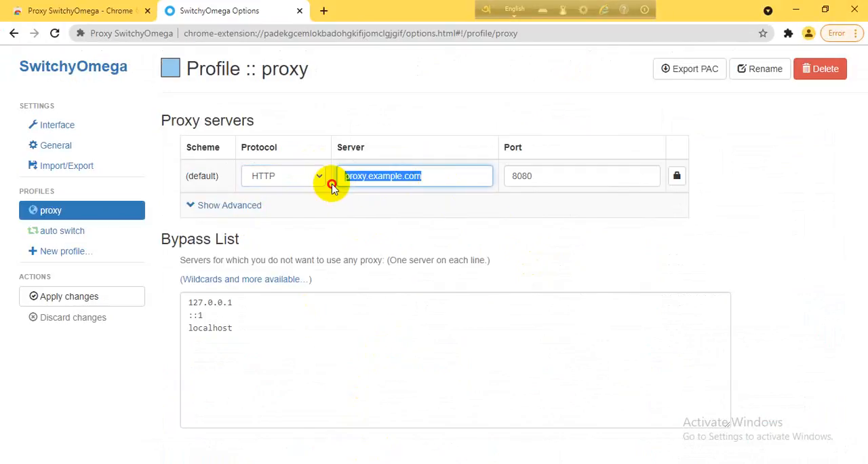
key("alt+Tab")
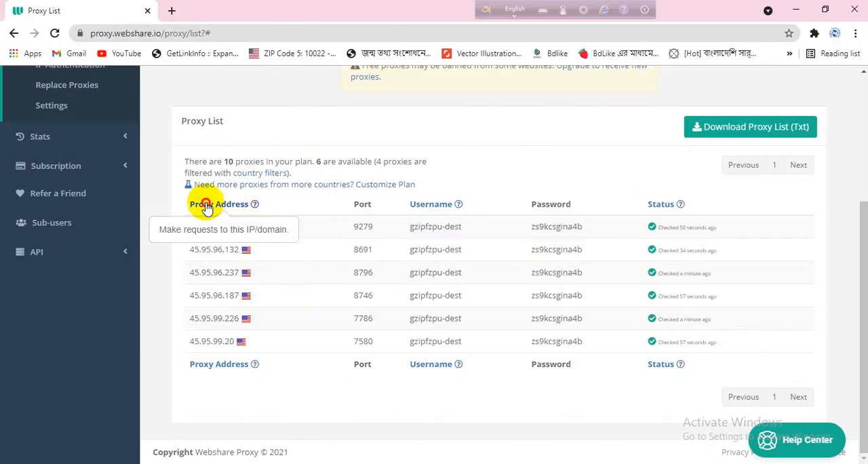
left_click_drag(207, 207, 160, 264)
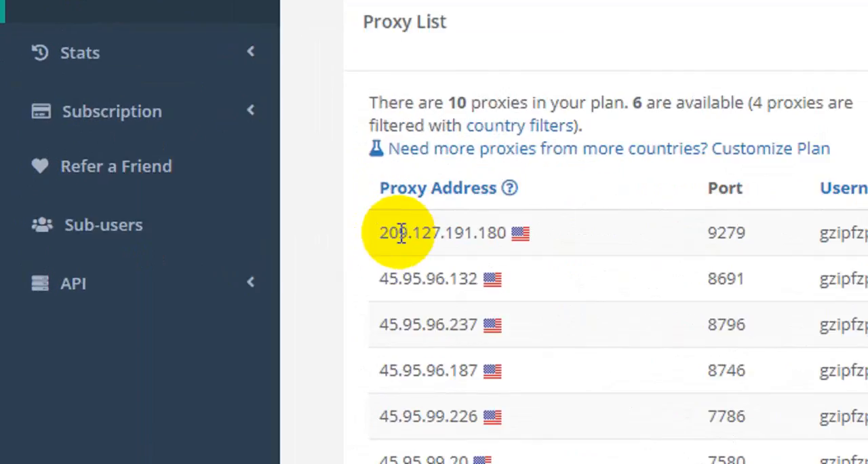
left_click_drag(199, 223, 274, 228)
left_click_drag(703, 219, 655, 234)
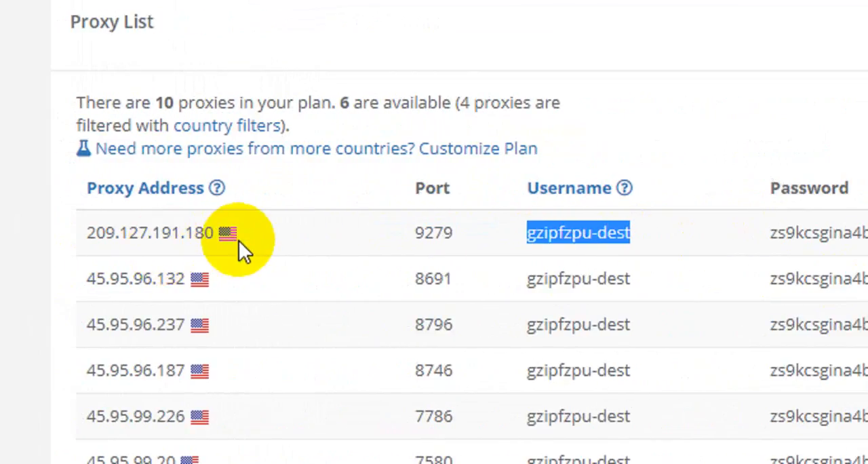
left_click_drag(140, 232, 13, 238)
key("ctrl+c")
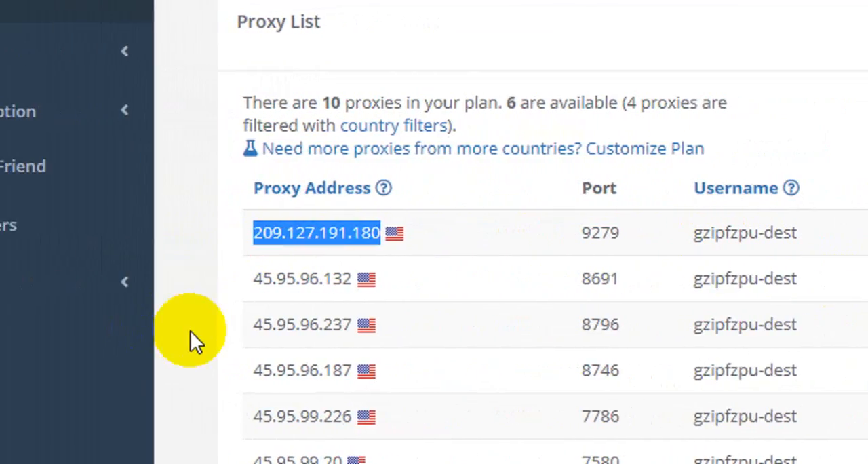
scroll(144, 339, "down", 4)
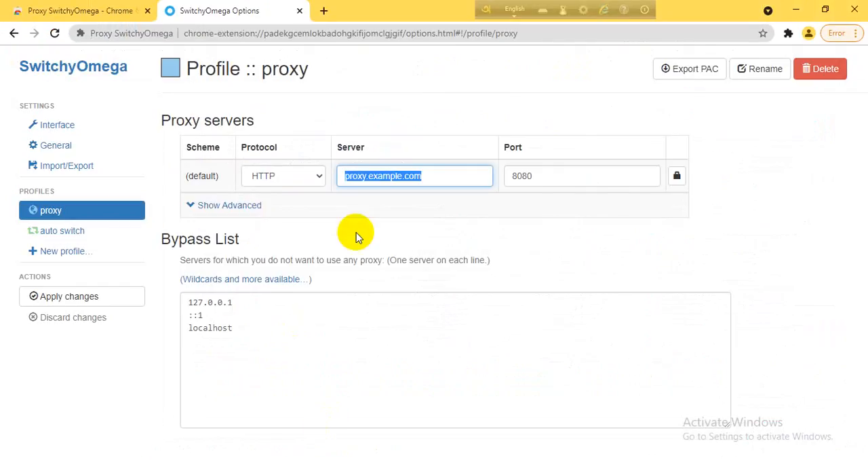
key("ctrl+v")
Set the proxy profile's port to 9279, copied from the first proxy in the Webshare list.
key("alt+Tab")
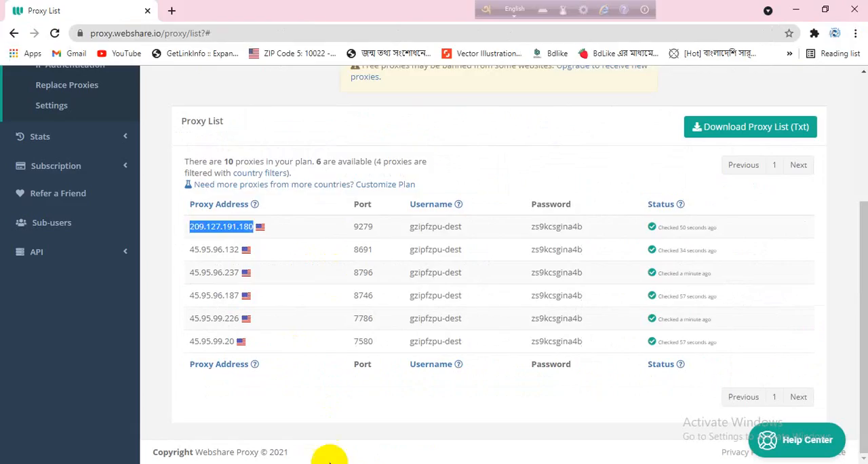
double_click(356, 229)
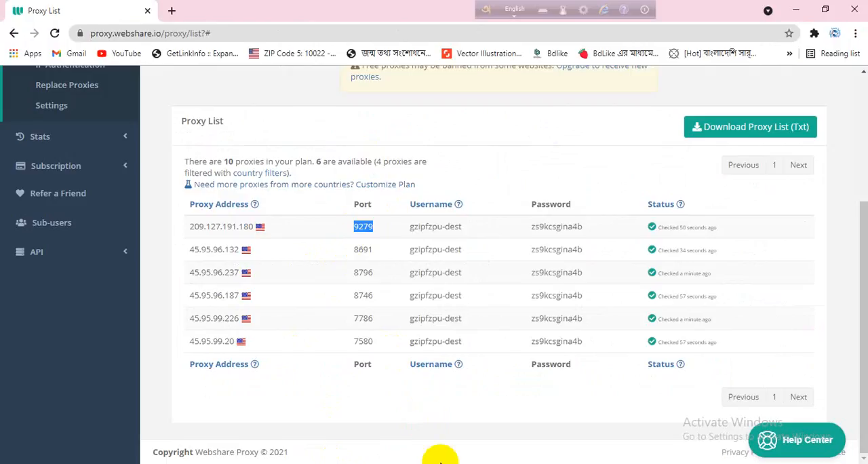
key("alt+Tab")
key("Tab")
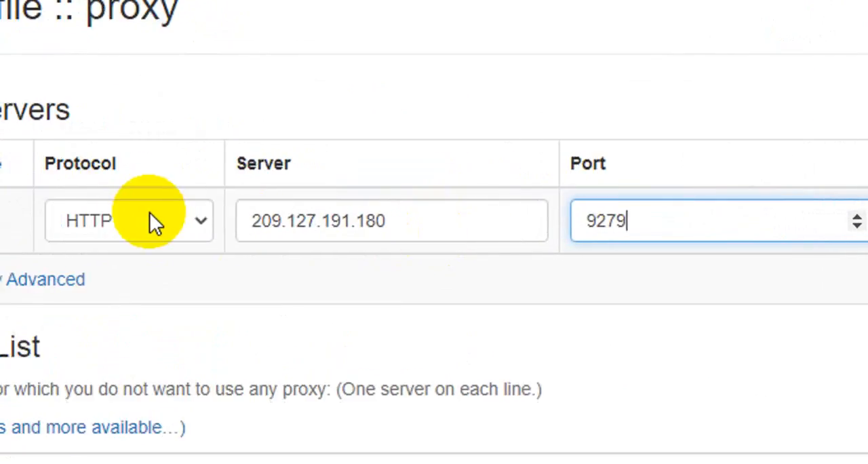
Fill in the proxy authentication with the first Webshare proxy's username and password and save it.
left_click(867, 224)
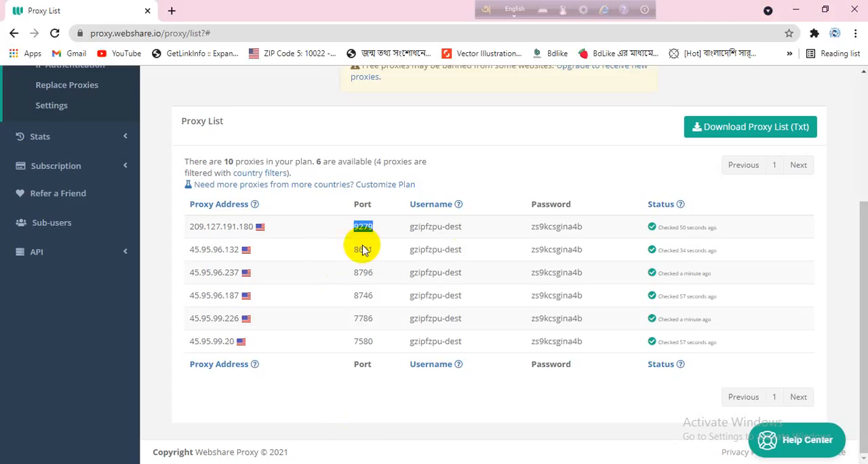
left_click_drag(464, 227, 404, 229)
key("ctrl+c")
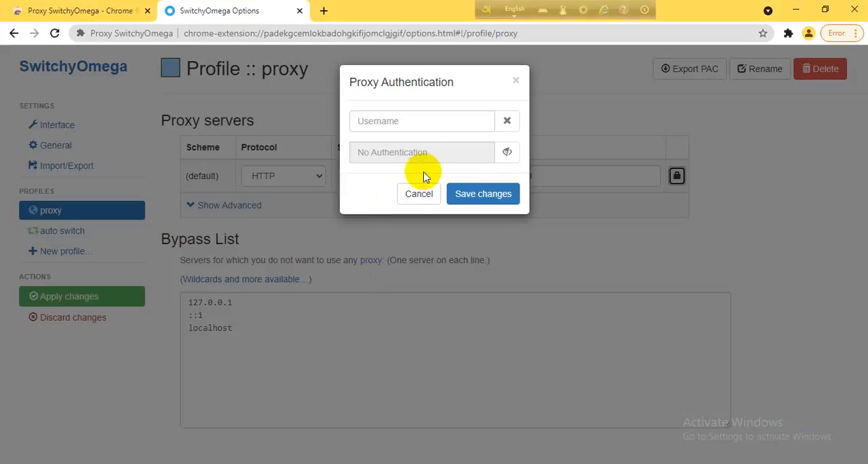
left_click(426, 120)
key("ctrl+v")
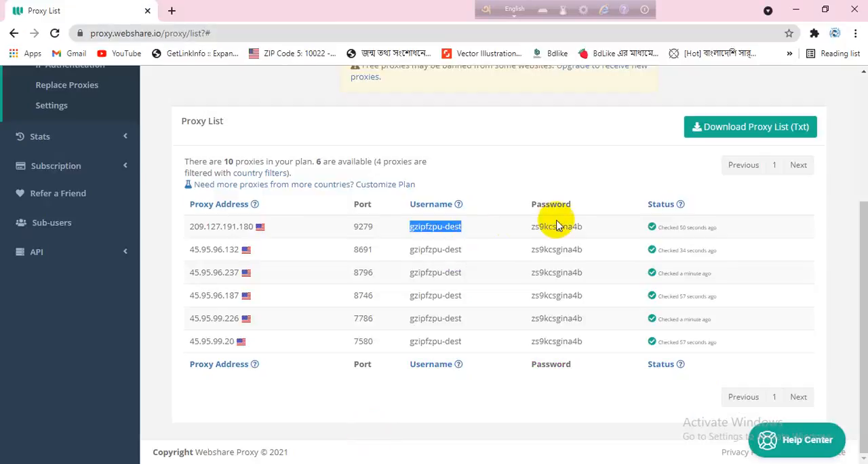
left_click_drag(589, 225, 526, 230)
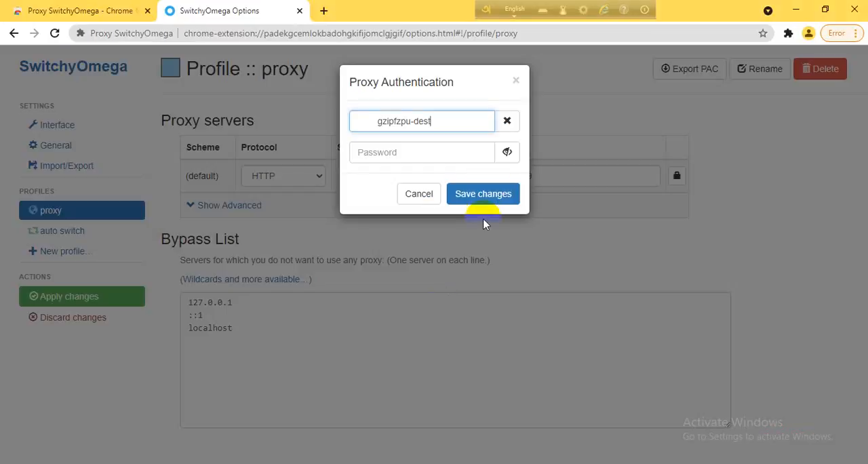
left_click(430, 145)
key("ctrl+v")
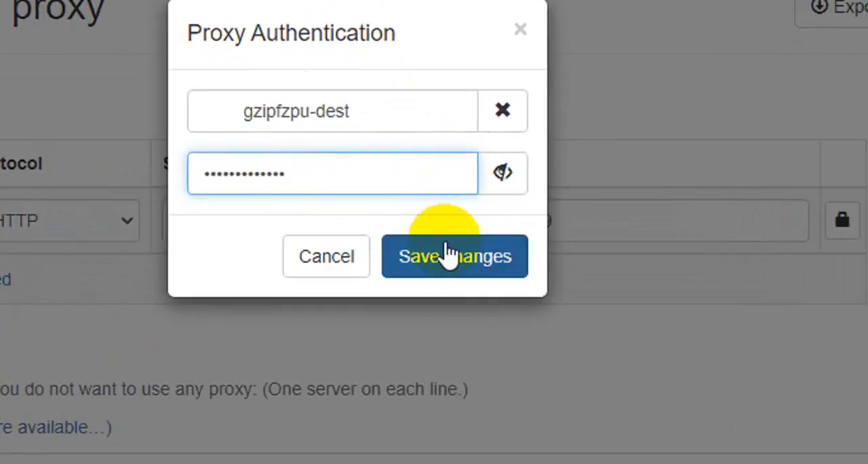
left_click(479, 195)
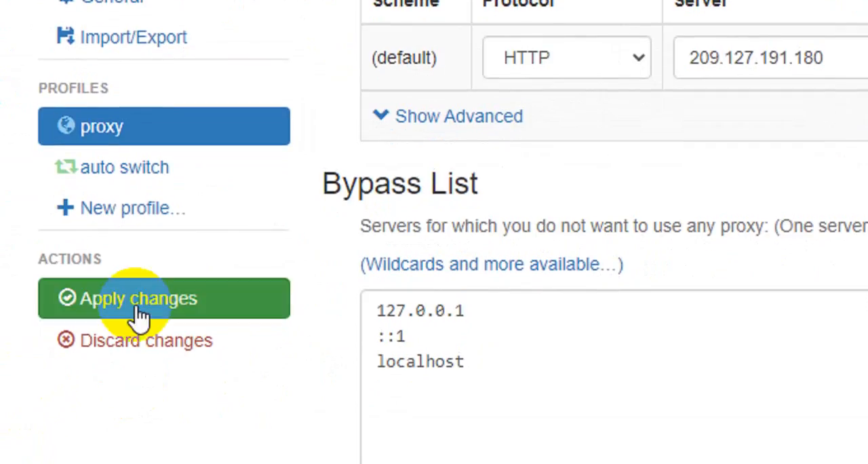
Apply the profile changes and switch SwitchyOmega to the proxy profile.
left_click(112, 308)
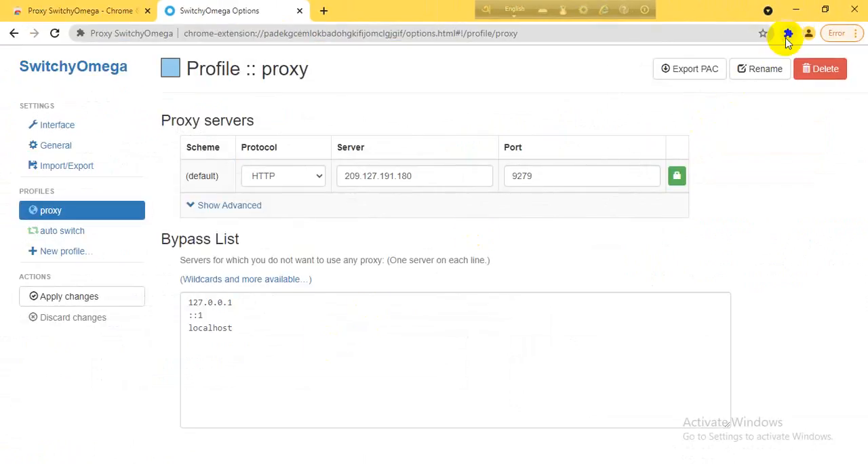
left_click(788, 33)
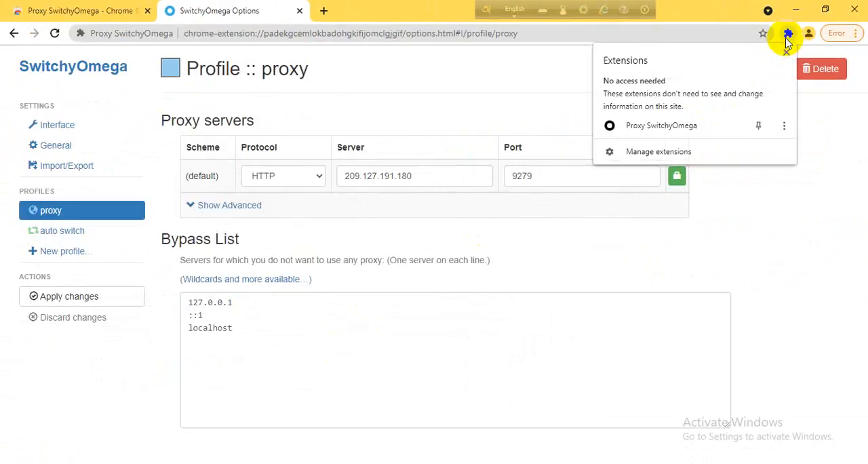
left_click(536, 260)
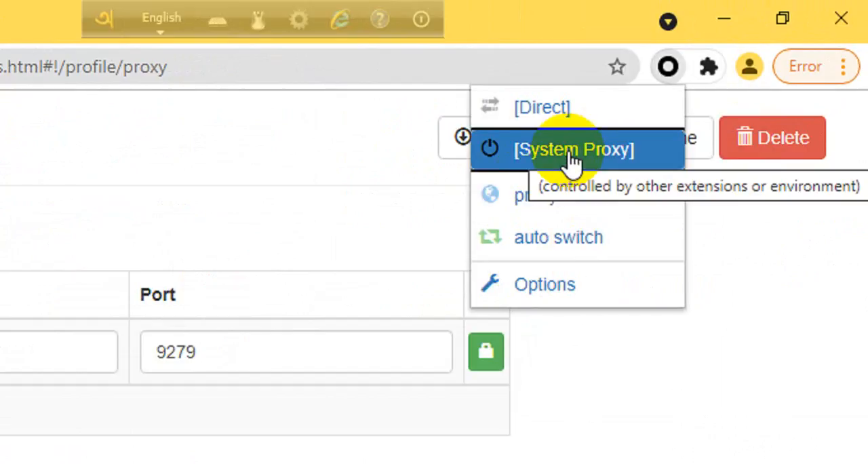
left_click(533, 198)
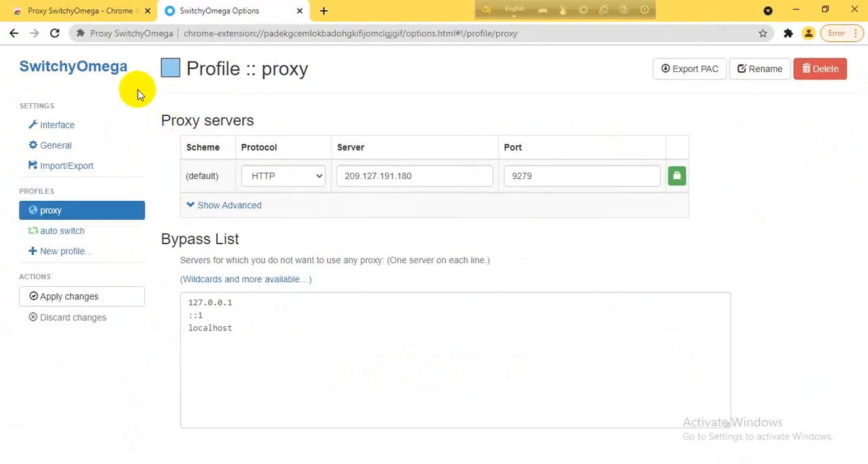
Open whoer.net in the current tab to check the connection.
left_click(218, 39)
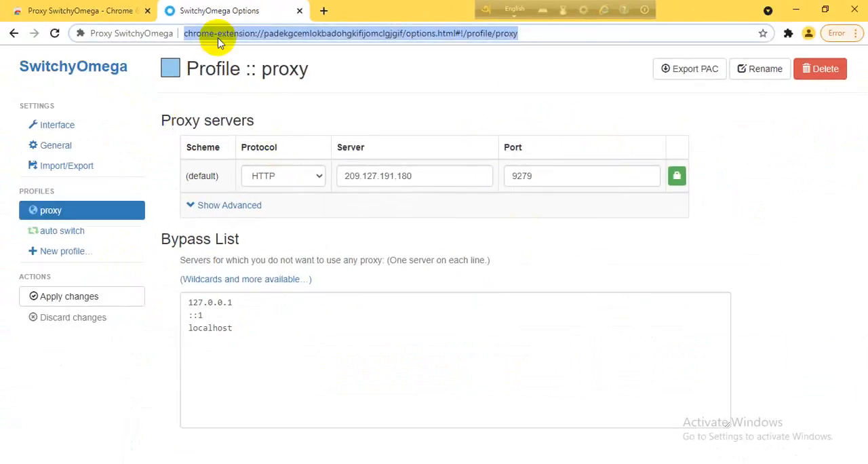
type("whoe")
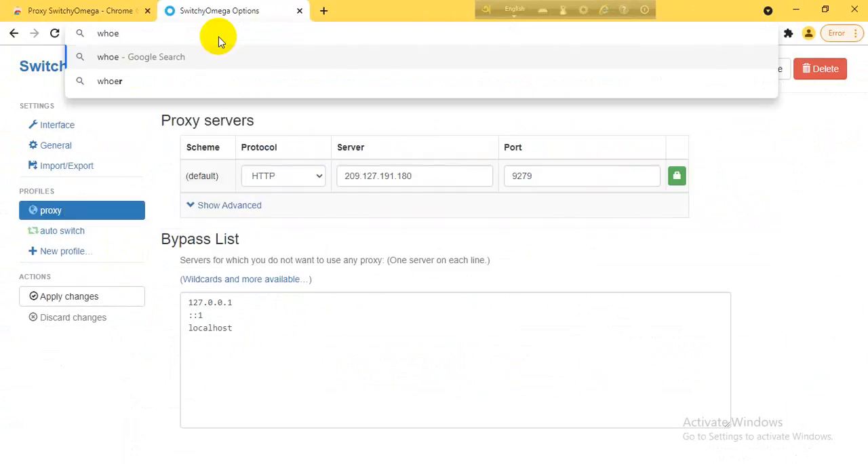
type("r.net")
key("Return")
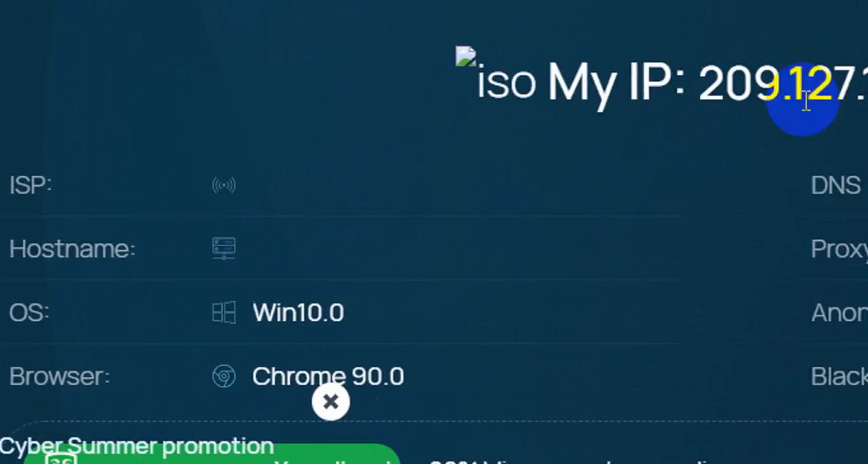
Examine the IP address, country flag and location details reported on whoer.net.
left_click_drag(669, 117, 803, 120)
double_click(840, 122)
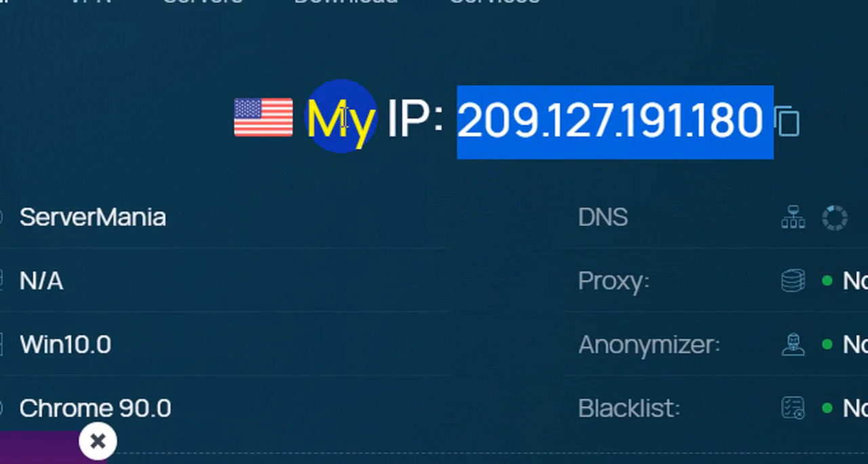
left_click_drag(356, 112, 471, 128)
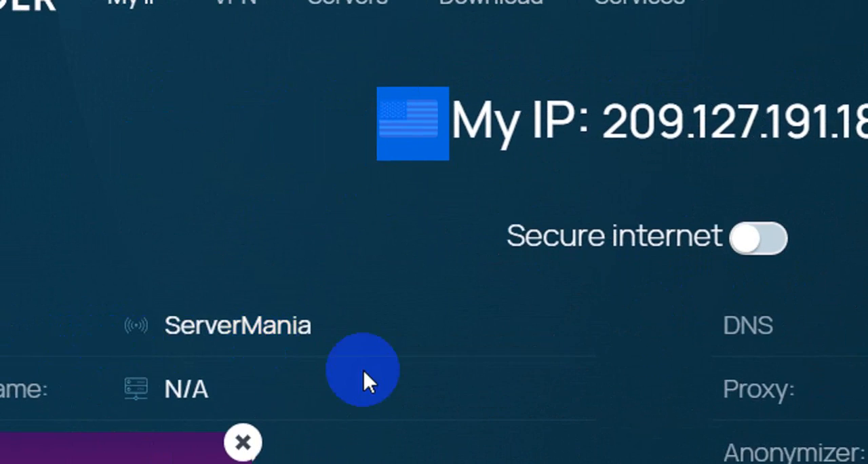
left_click(152, 448)
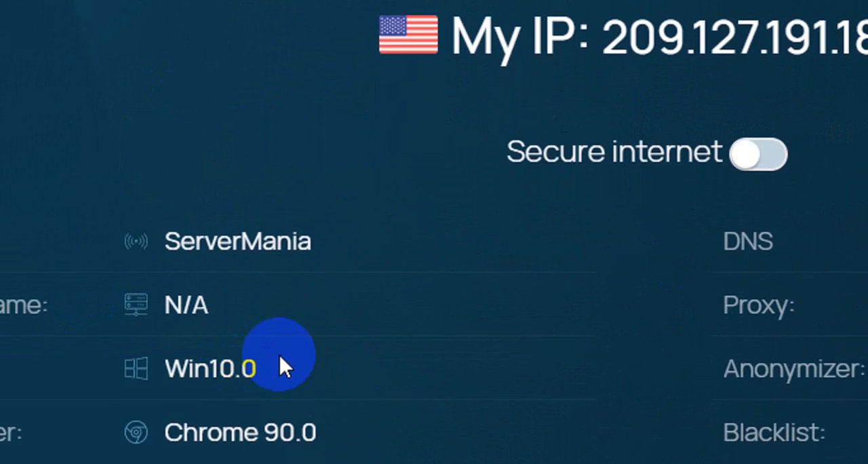
scroll(410, 356, "down", 15)
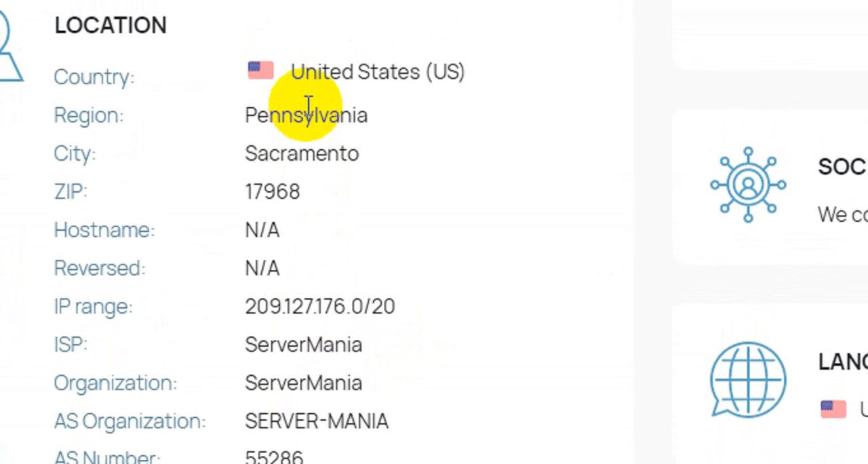
Compare the local and system times in whoer.net's time section with the Windows clock and calendar.
scroll(833, 228, "up", 2)
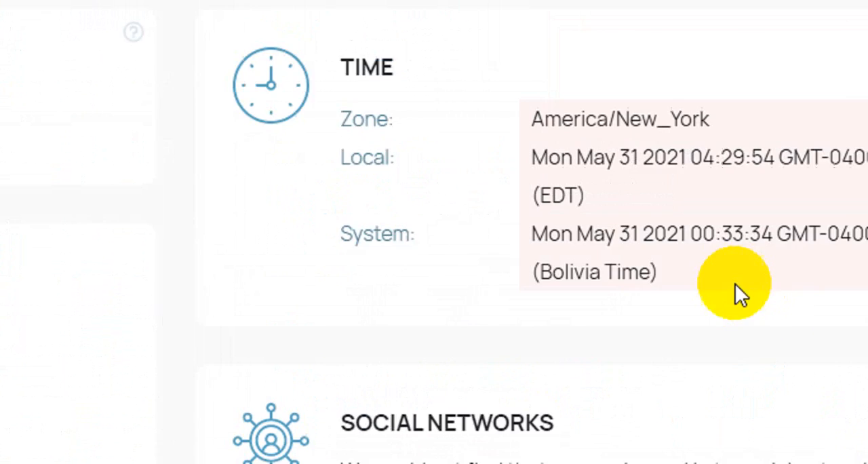
left_click_drag(689, 235, 638, 135)
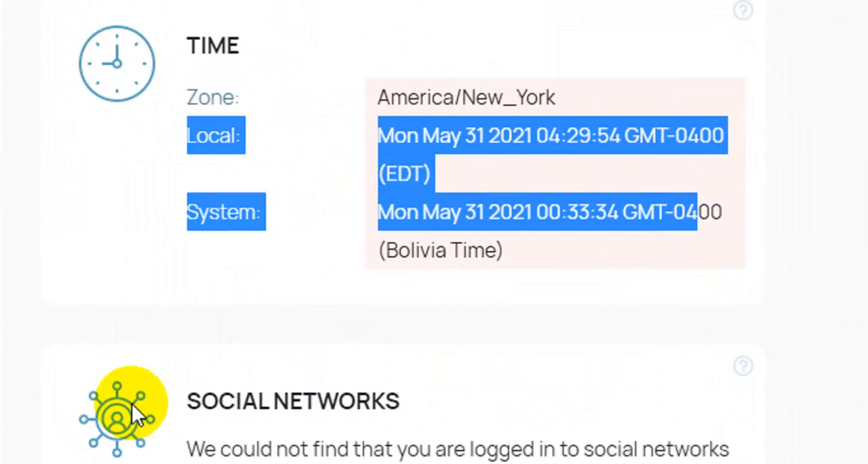
scroll(108, 386, "up", 10)
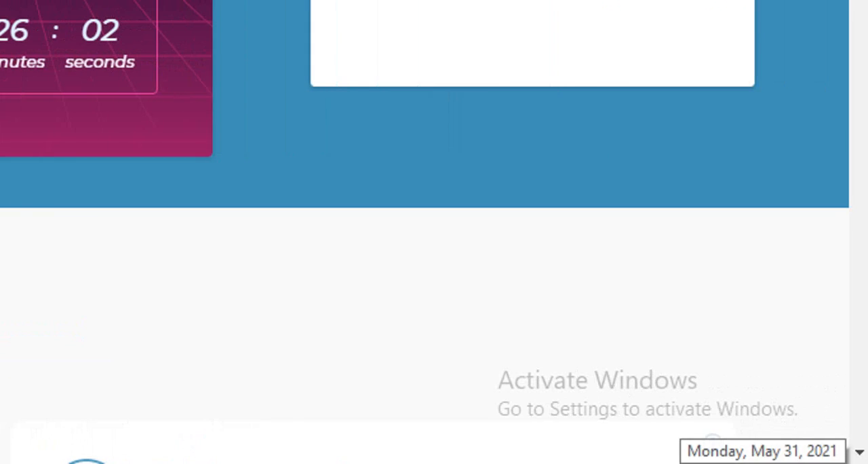
scroll(129, 120, "up", 4)
scroll(129, 120, "down", 10)
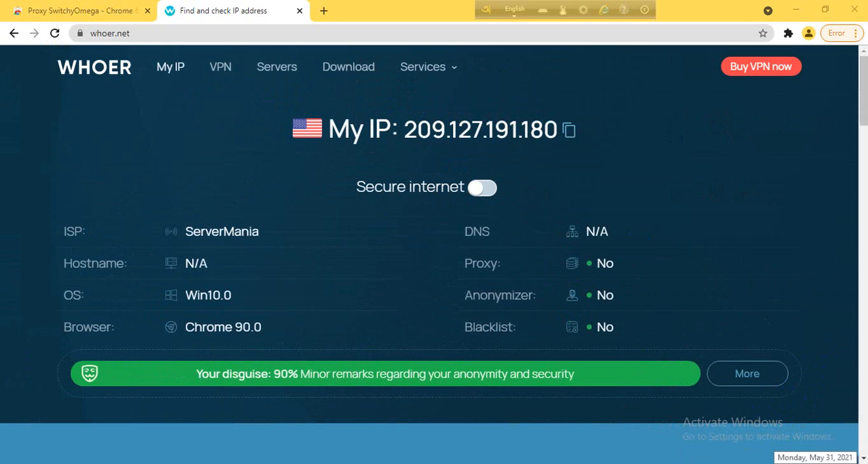
left_click(815, 463)
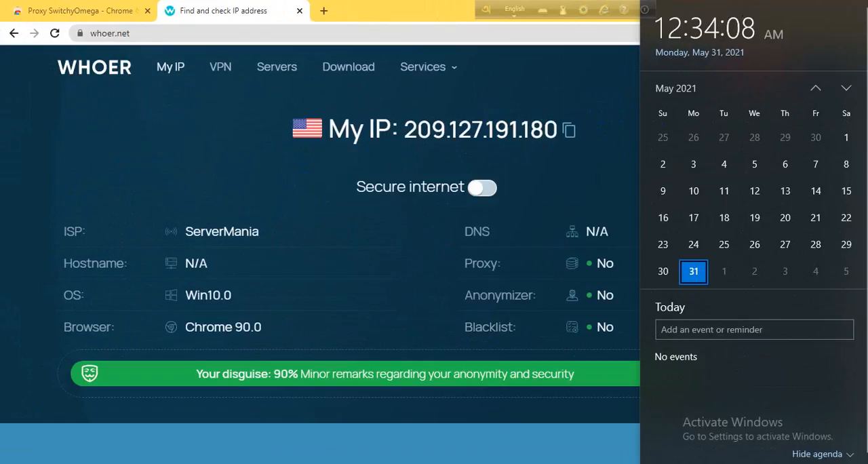
left_click(365, 357)
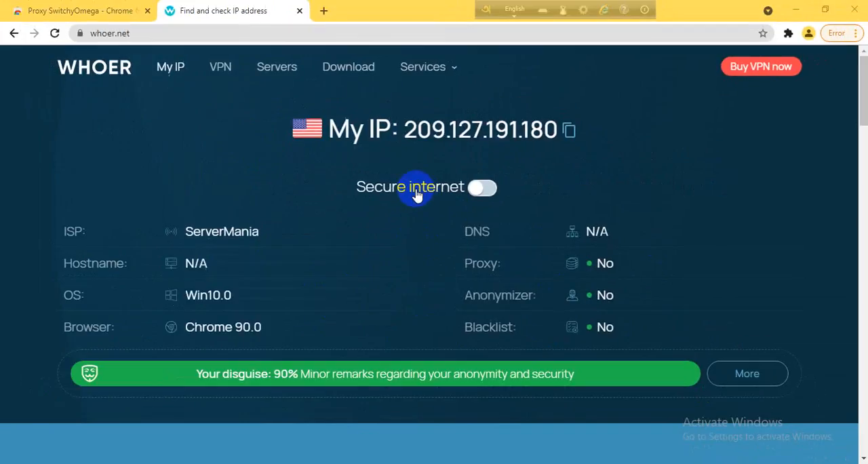
left_click(856, 33)
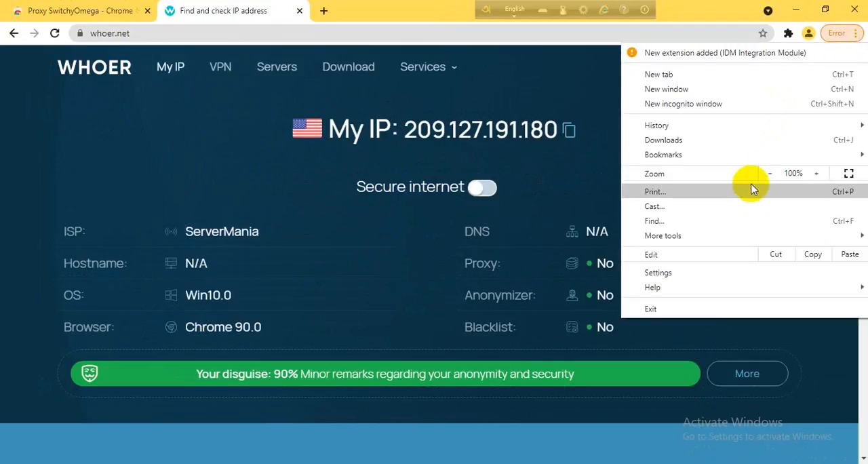
left_click(180, 15)
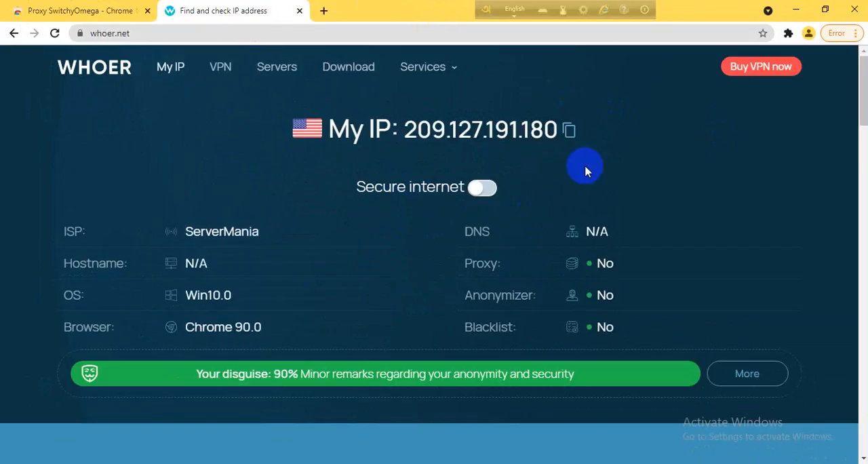
left_click(843, 34)
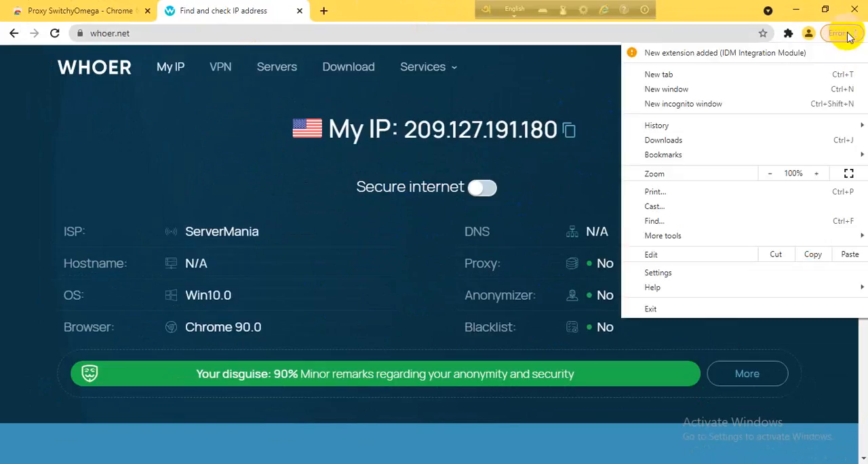
left_click(730, 276)
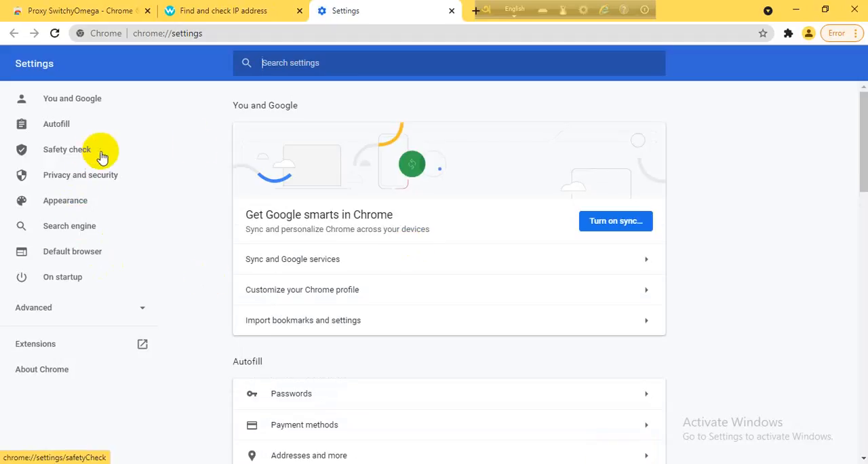
scroll(391, 329, "down", 8)
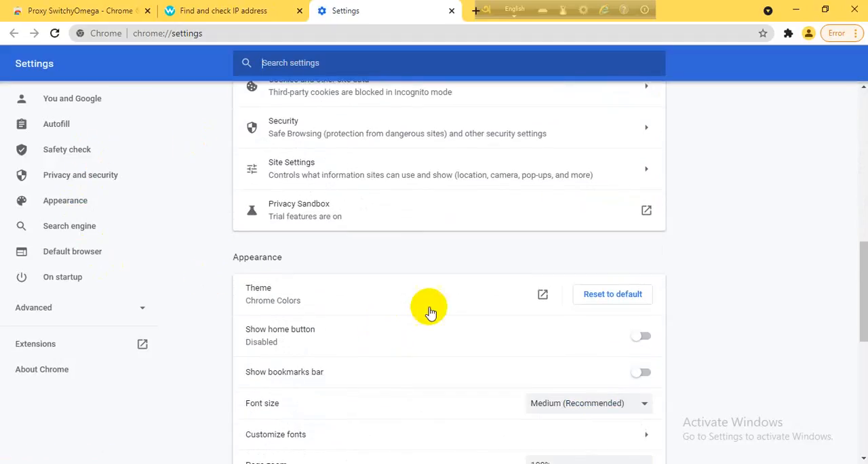
scroll(470, 331, "up", 1)
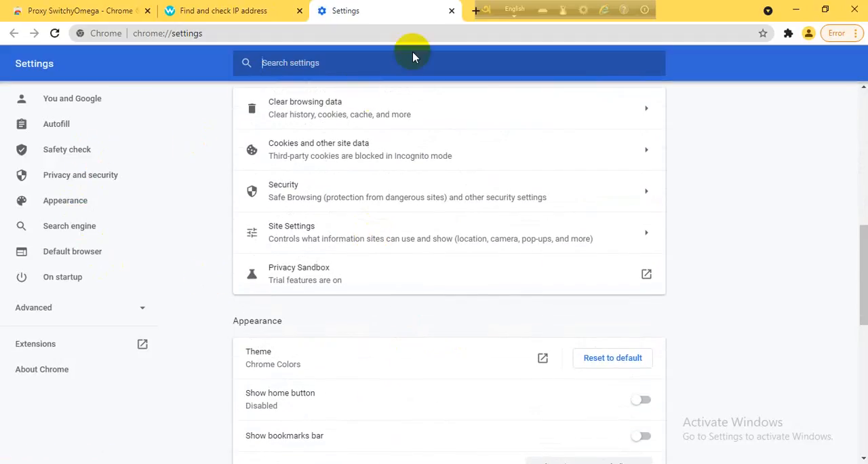
left_click(450, 11)
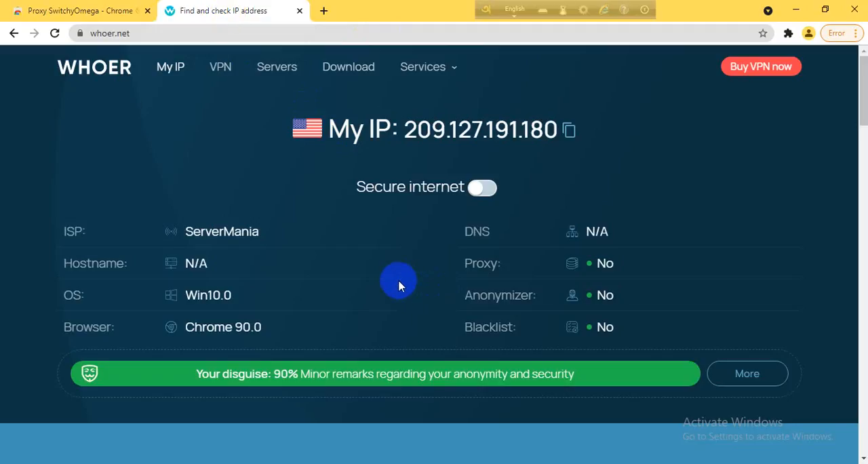
Open Chrome's advanced clear browsing data options and also select passwords, autofill form data, site settings and hosted app data.
key("ctrl+shift+Delete")
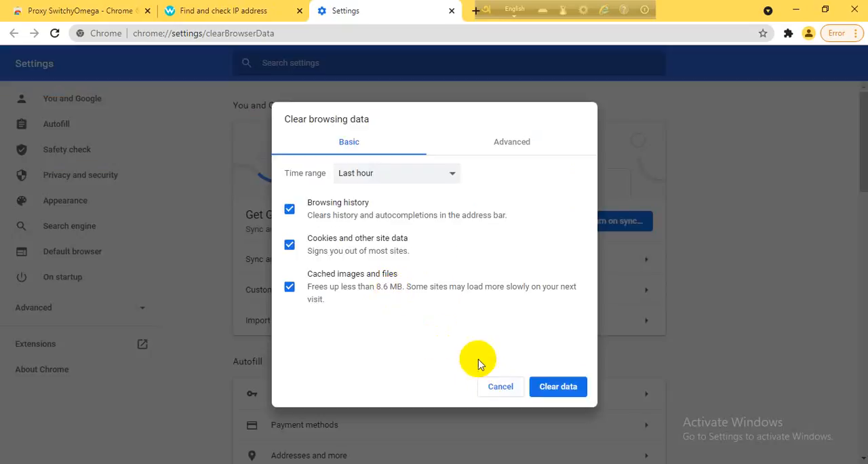
left_click(526, 144)
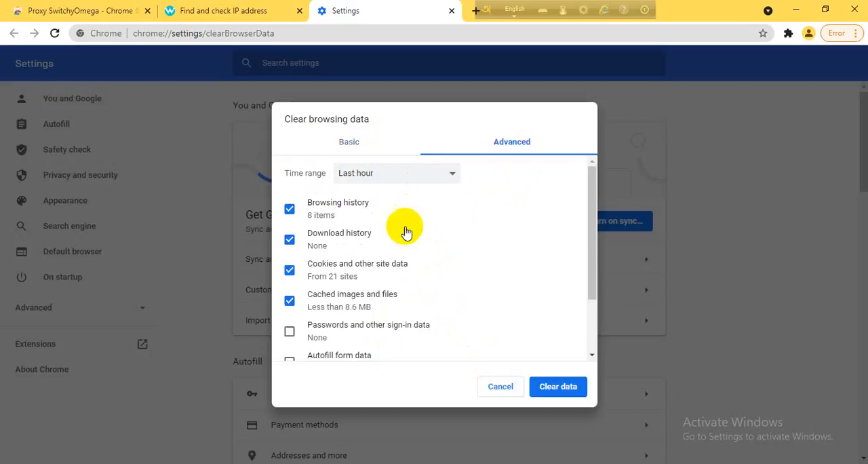
scroll(332, 349, "down", 2)
left_click(325, 266)
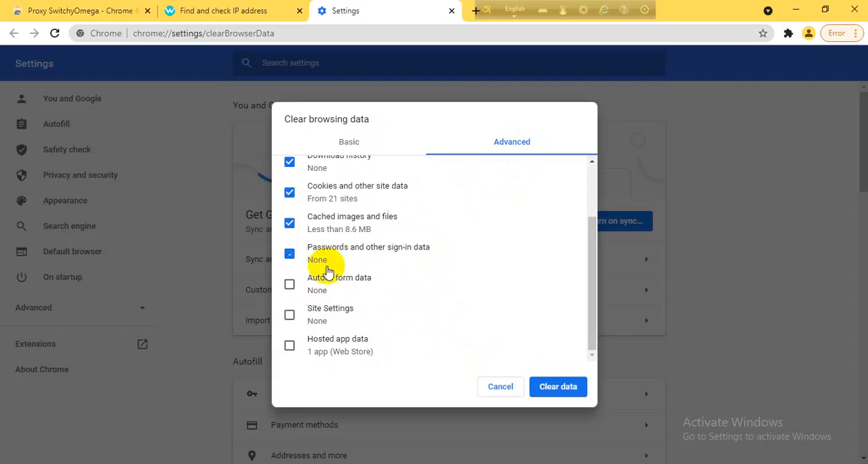
left_click(327, 280)
left_click(332, 315)
left_click(336, 346)
Set the time range to All time and clear the selected browsing data.
scroll(337, 298, "up", 3)
left_click(377, 174)
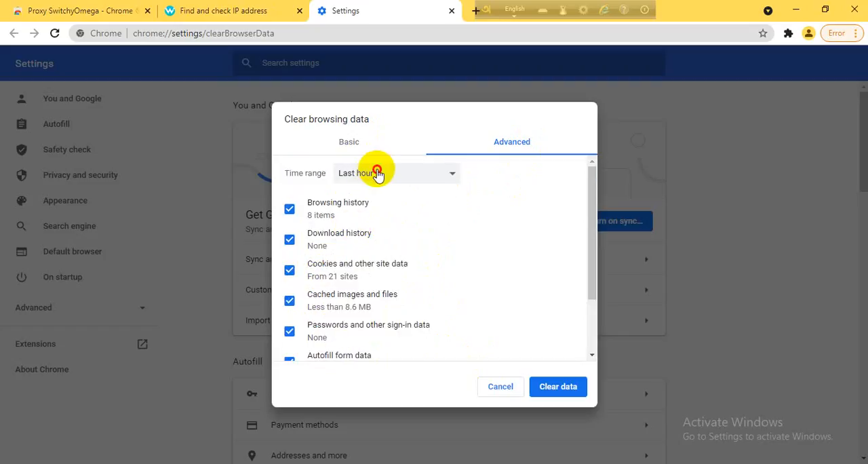
left_click(381, 231)
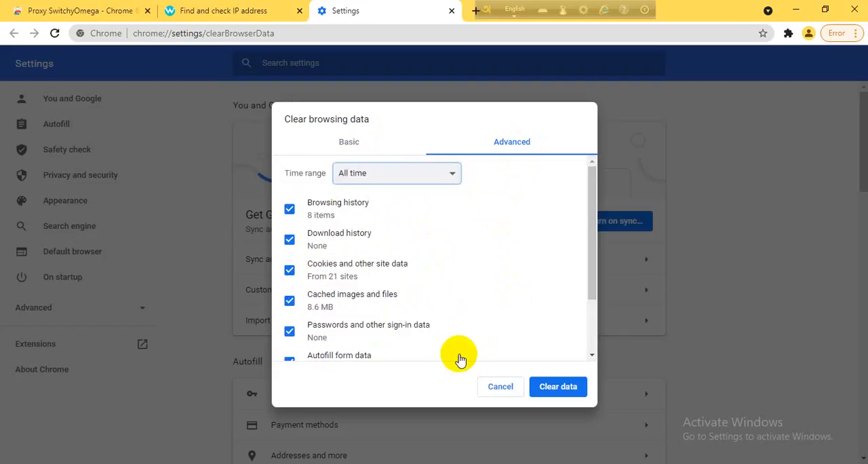
left_click(568, 390)
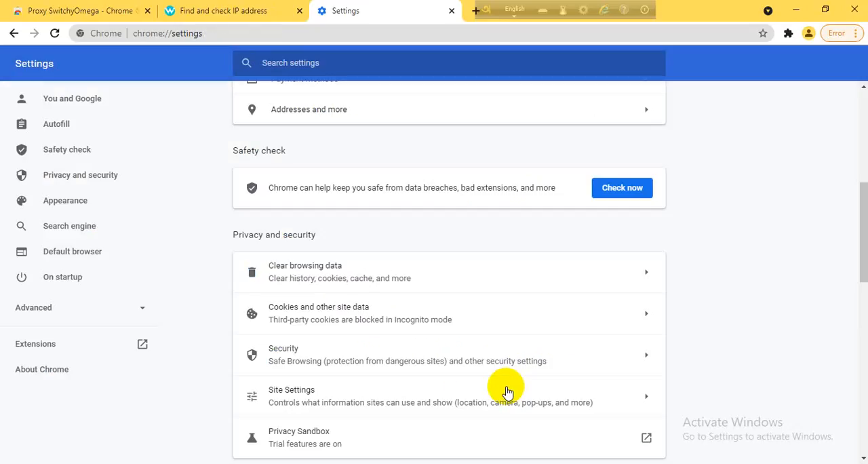
Switch to the existing Chrome profile with the "g" avatar and open whoer.net in a new tab.
left_click(223, 10)
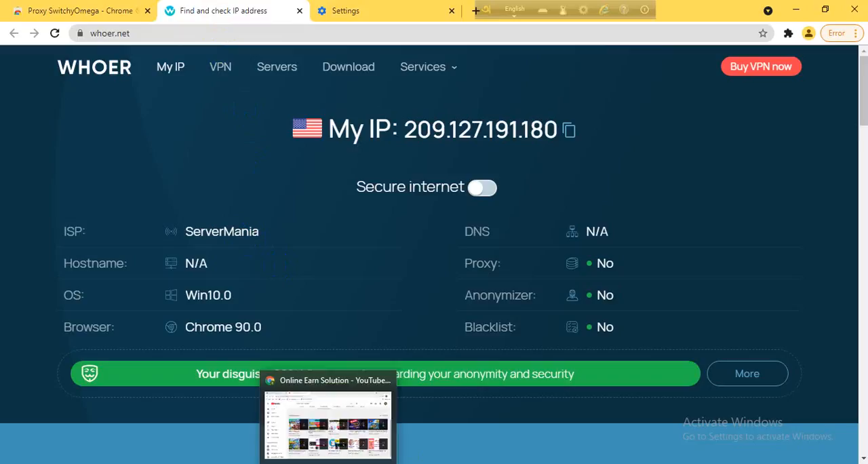
left_click(809, 34)
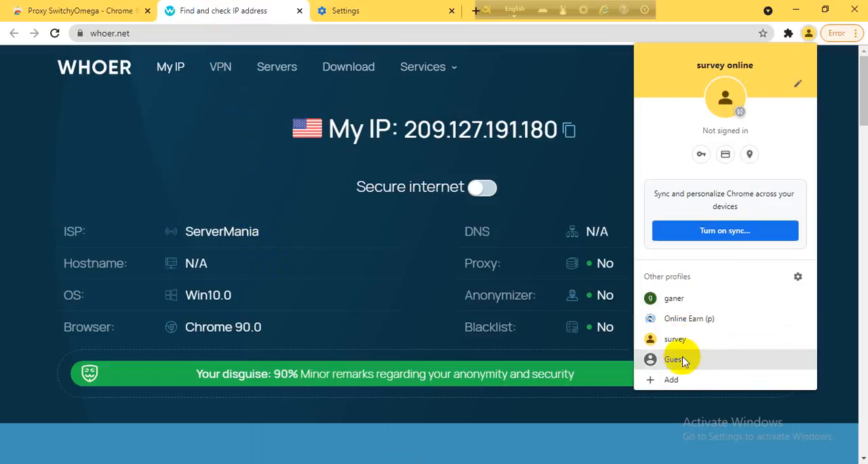
left_click(670, 299)
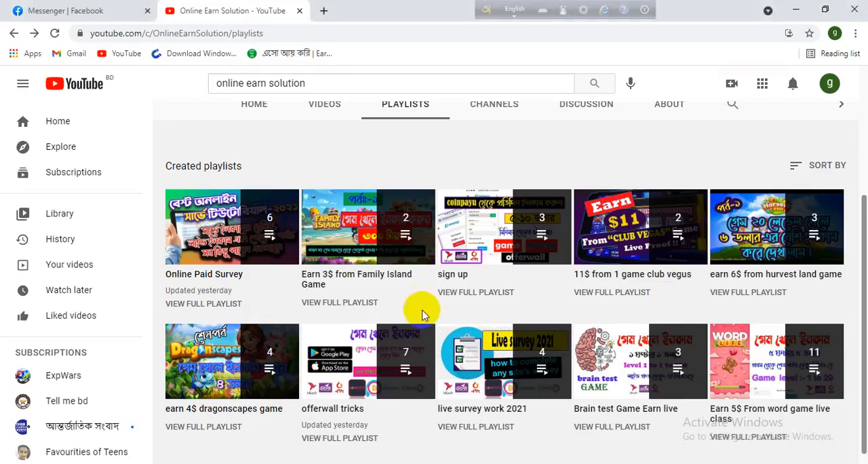
left_click(328, 13)
type("whoer.net")
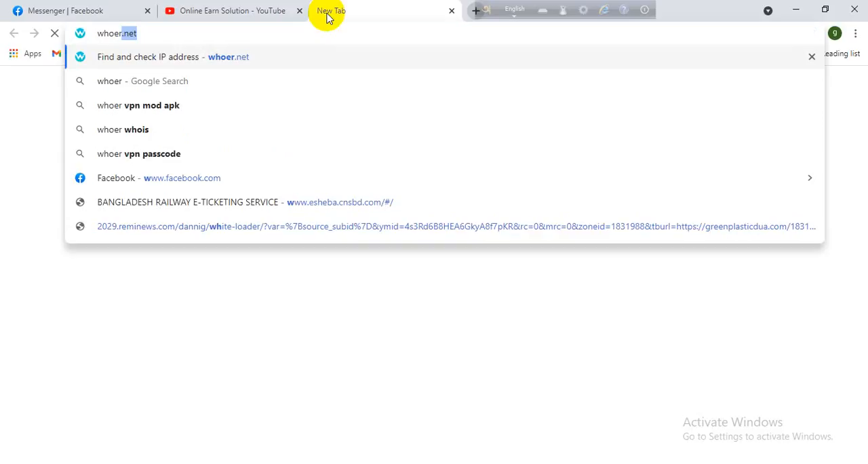
key("Return")
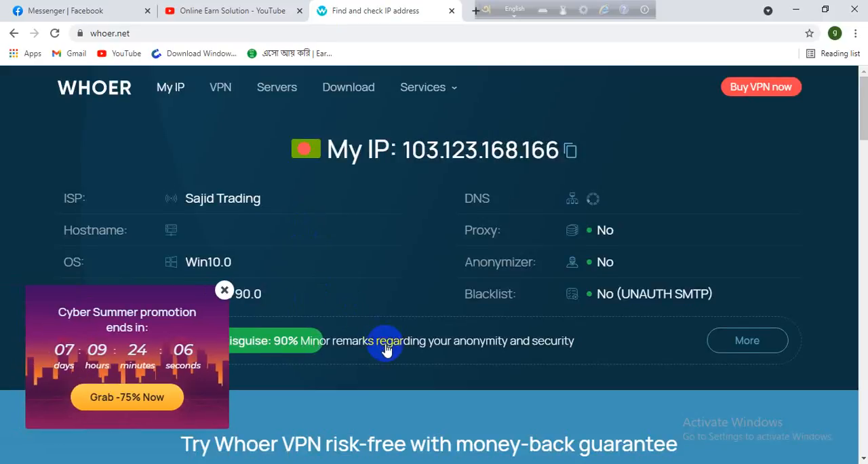
Compare the IP address and country flag whoer.net reports in this profile with those in the survey online profile's window.
scroll(385, 348, "down", 1)
scroll(386, 345, "up", 1)
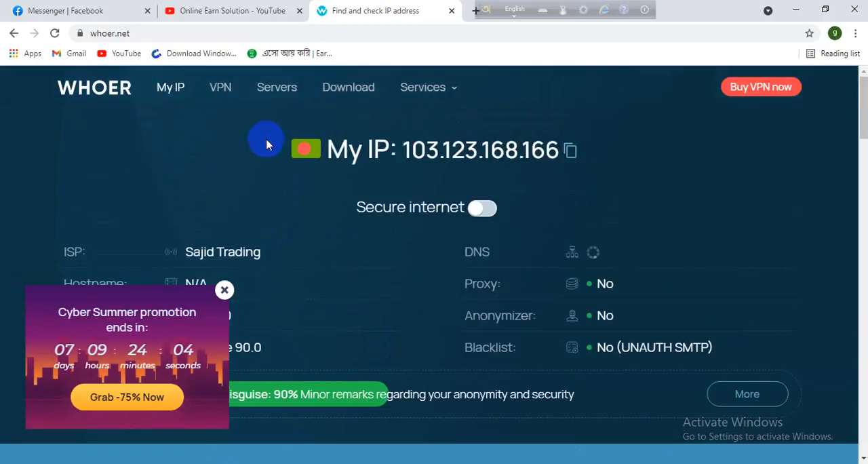
triple_click(416, 144)
mouse_move(390, 463)
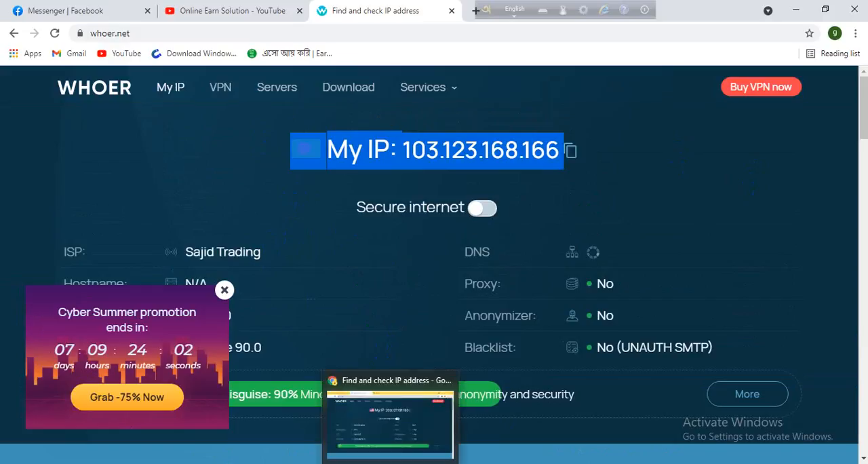
left_click(389, 420)
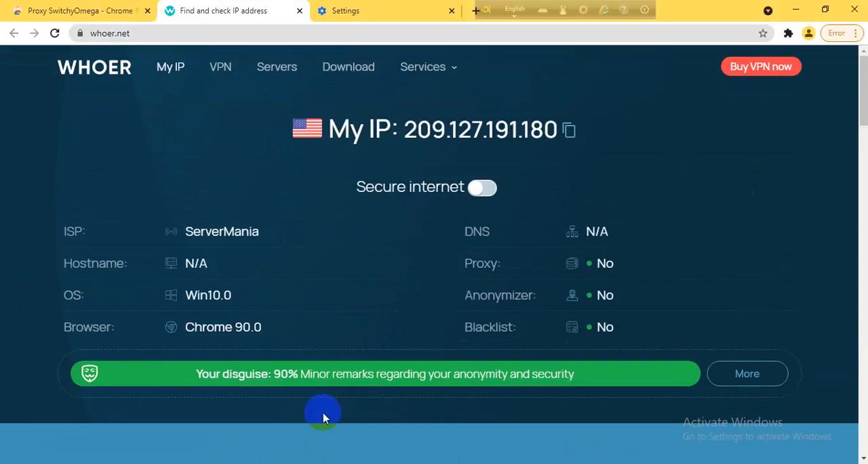
Reload the whoer.net home page without its promotion popup, and switch to the Webshare proxy list window.
left_click(75, 68)
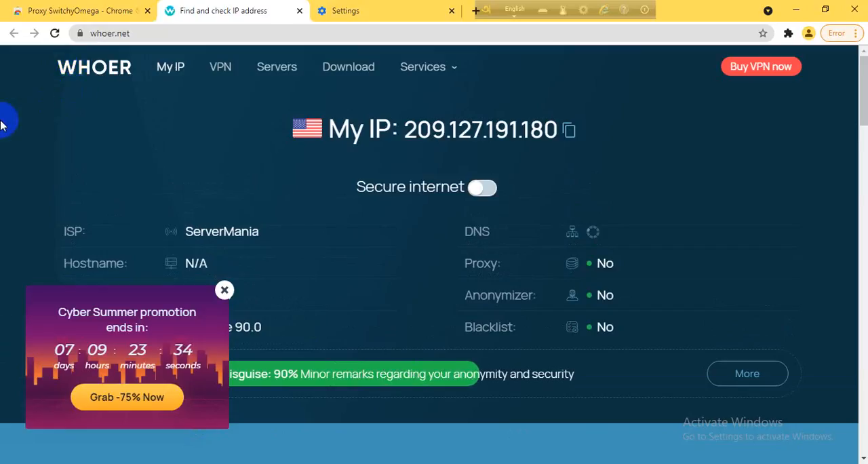
left_click(225, 289)
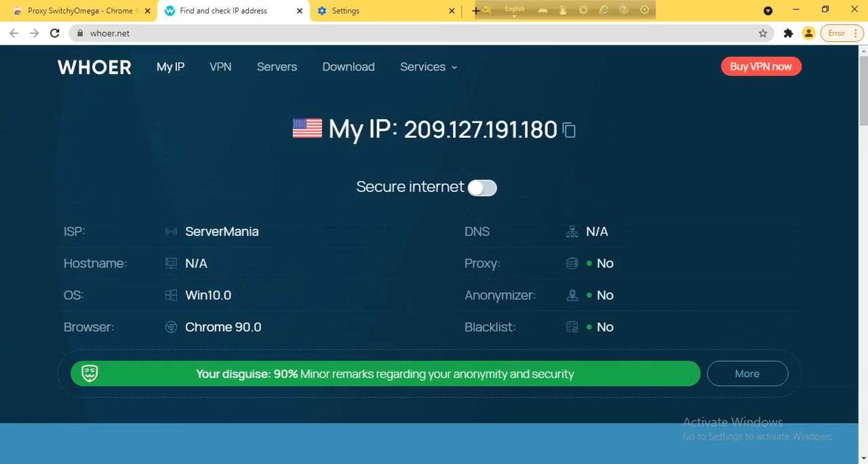
left_click(292, 463)
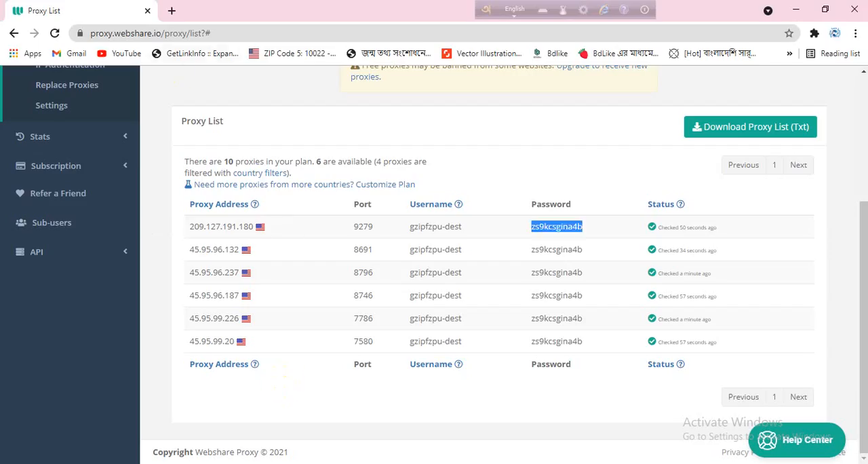